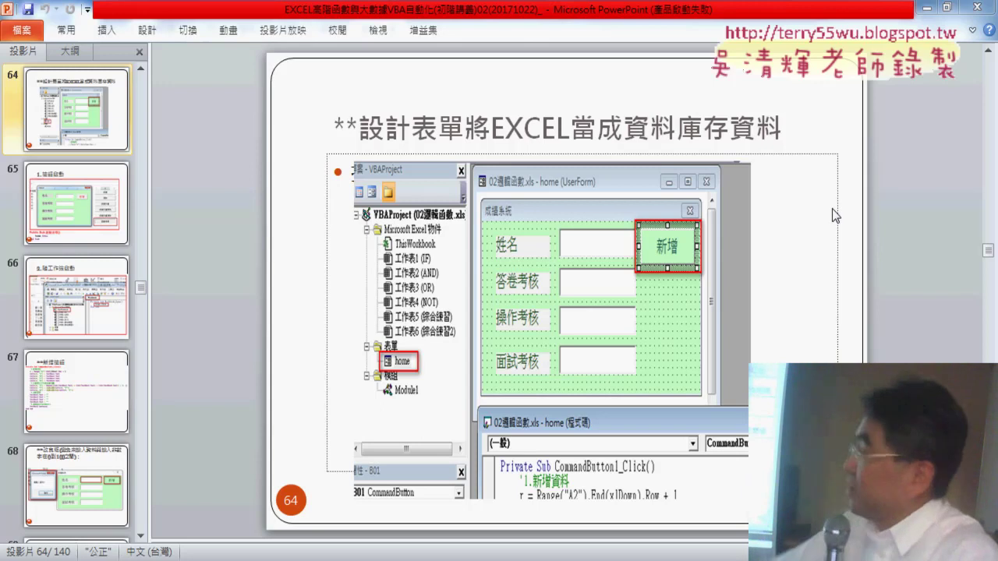
- Minimize the PowerPoint presentation to bring the Excel window back into view
{"action": "left_click", "coordinate": [926, 9]}
- Close the 成績系統 form, test-run it from the VBA editor, then close it again
{"action": "left_click", "coordinate": [641, 176]}
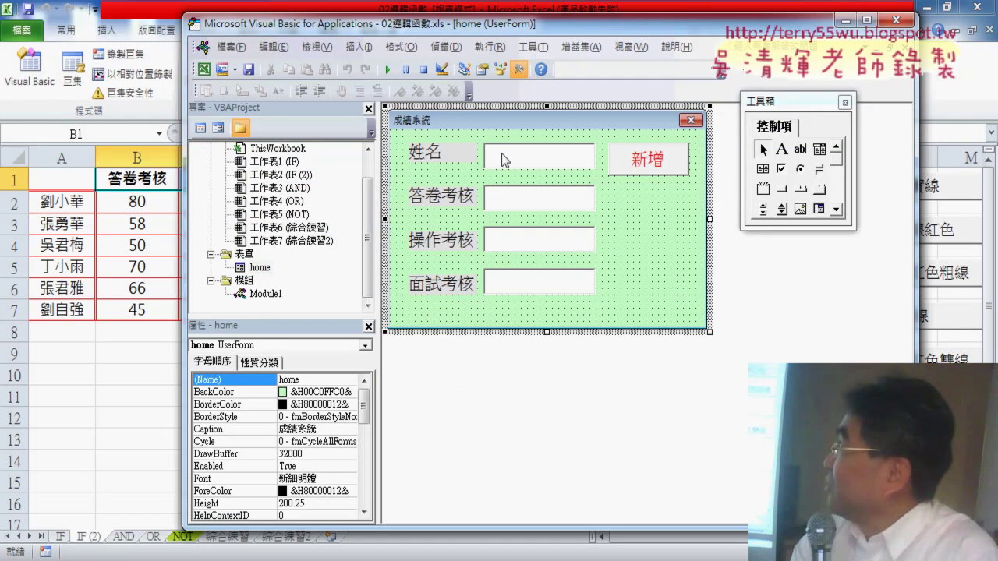
{"action": "left_click", "coordinate": [388, 72]}
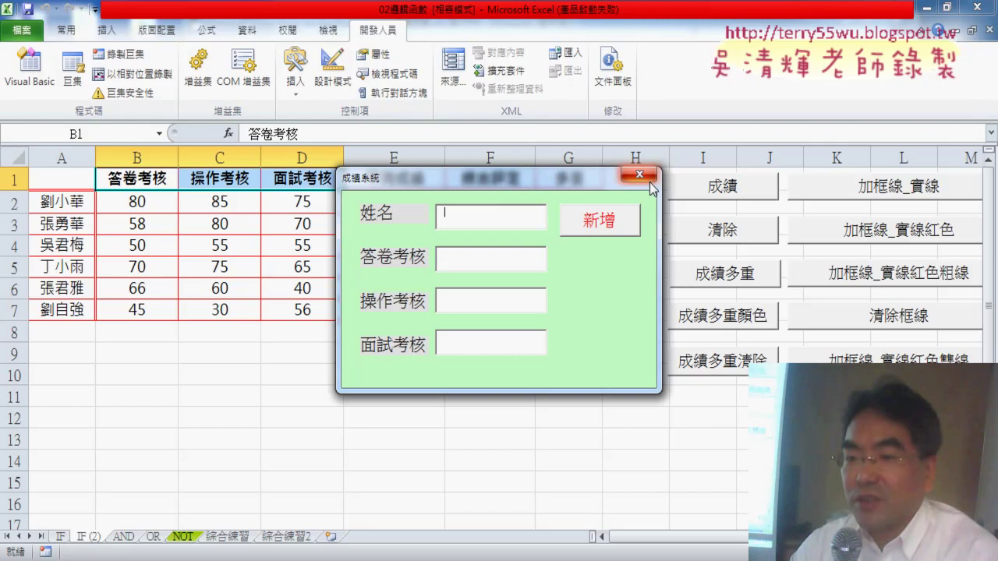
{"action": "left_click", "coordinate": [639, 174]}
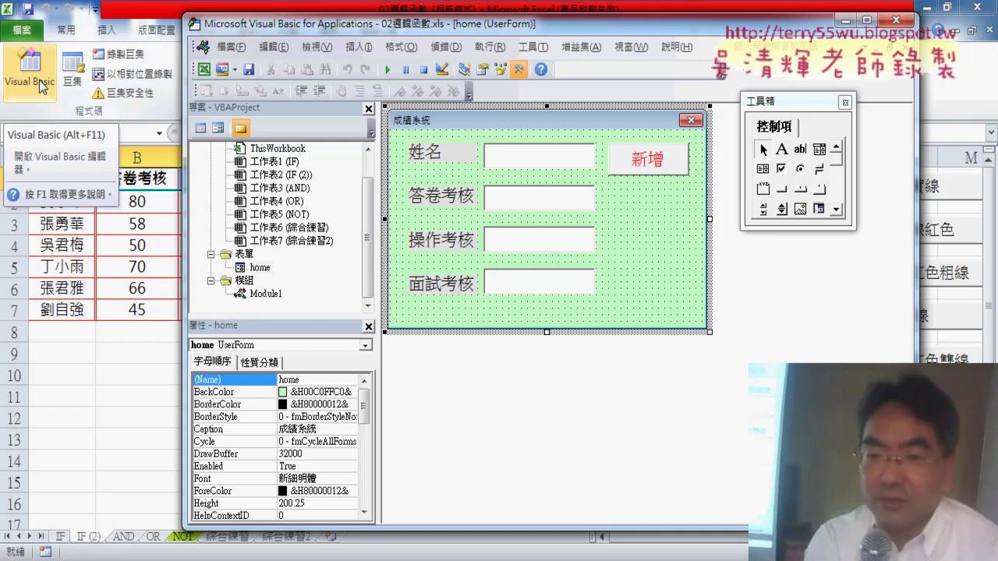
- Return to the grades worksheet and briefly mark the empty space below its macro buttons
{"action": "left_click", "coordinate": [99, 413]}
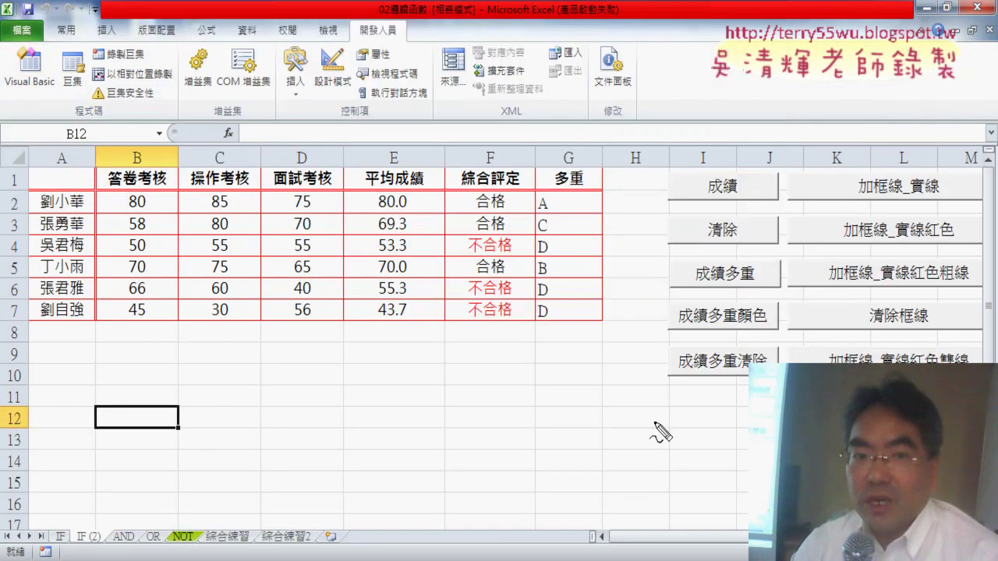
{"action": "mouse_move", "coordinate": [668, 425]}
{"action": "left_mouse_down"}
{"action": "mouse_move", "coordinate": [678, 392]}
{"action": "mouse_move", "coordinate": [732, 421]}
{"action": "left_mouse_up"}
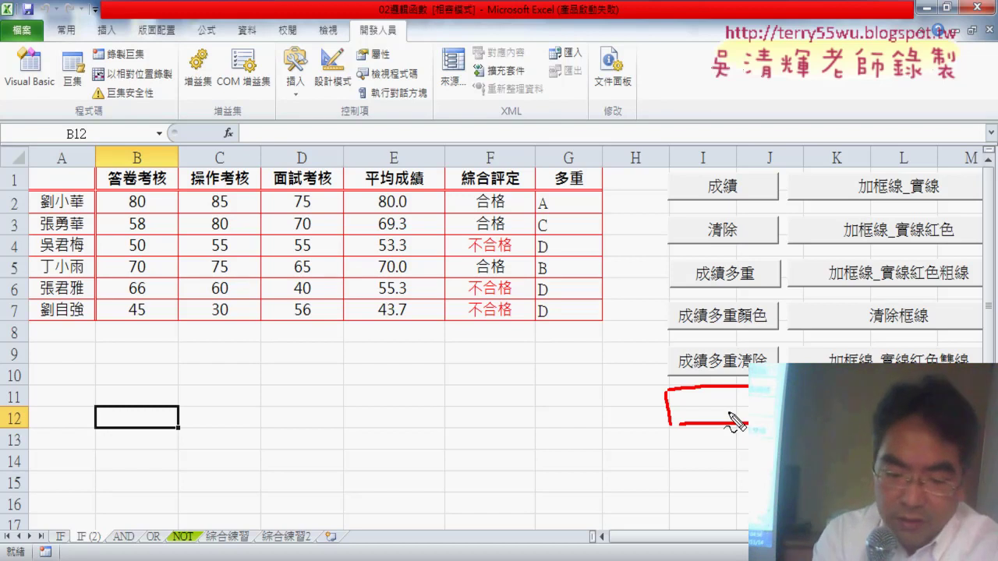
{"action": "key", "text": "Escape"}
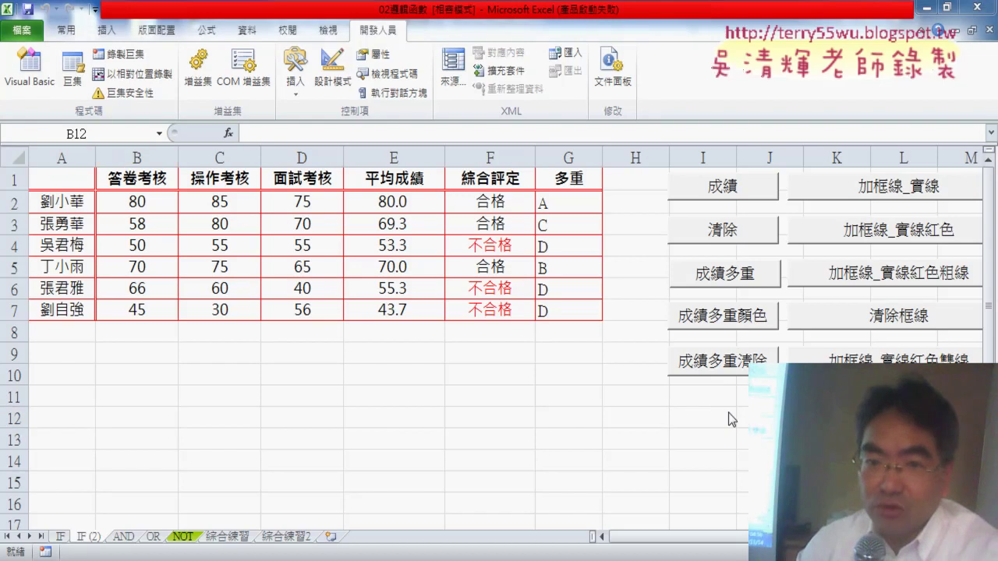
- Open Module1's code window in the VBA editor
{"action": "left_click", "coordinate": [33, 82]}
{"action": "left_click", "coordinate": [265, 294]}
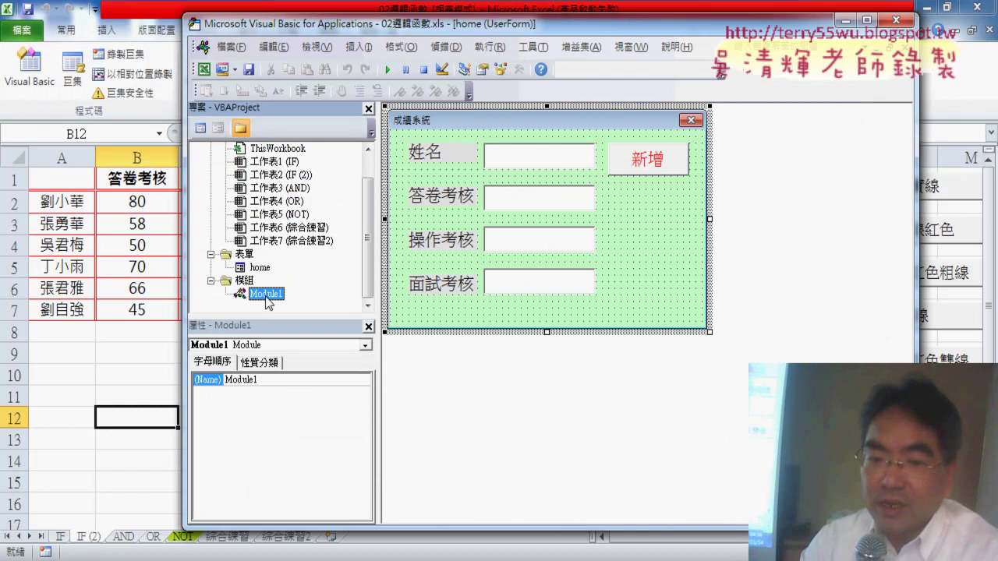
{"action": "double_click", "coordinate": [265, 293]}
- Insert a new public procedure named 啟動表單 into Module1
{"action": "left_click", "coordinate": [359, 47]}
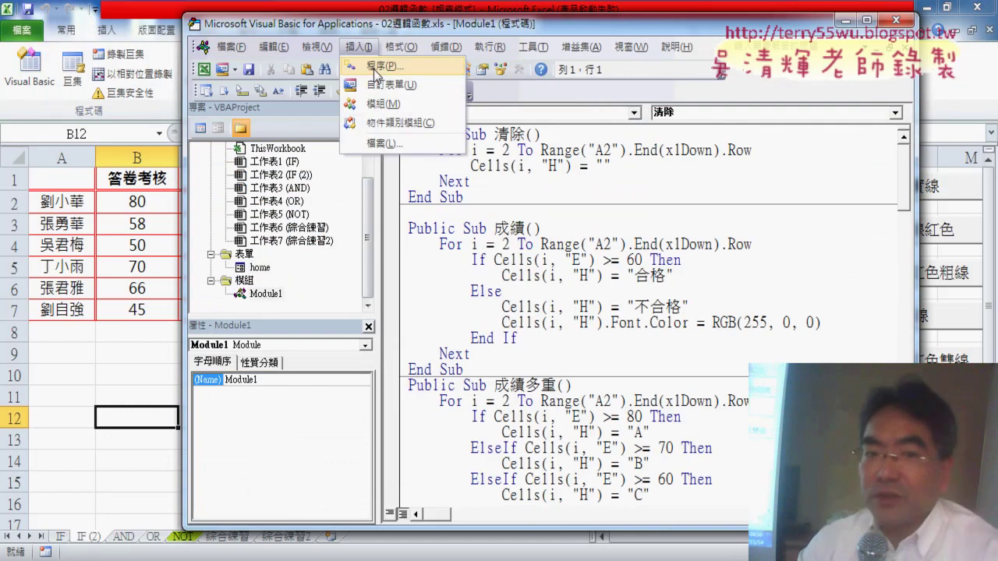
{"action": "left_click", "coordinate": [376, 67]}
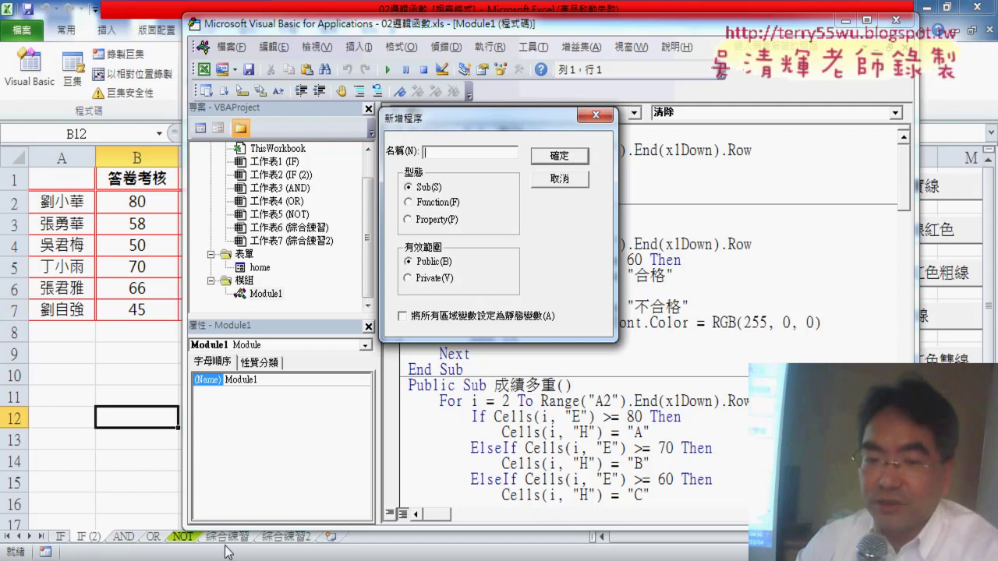
{"action": "left_click", "coordinate": [360, 430]}
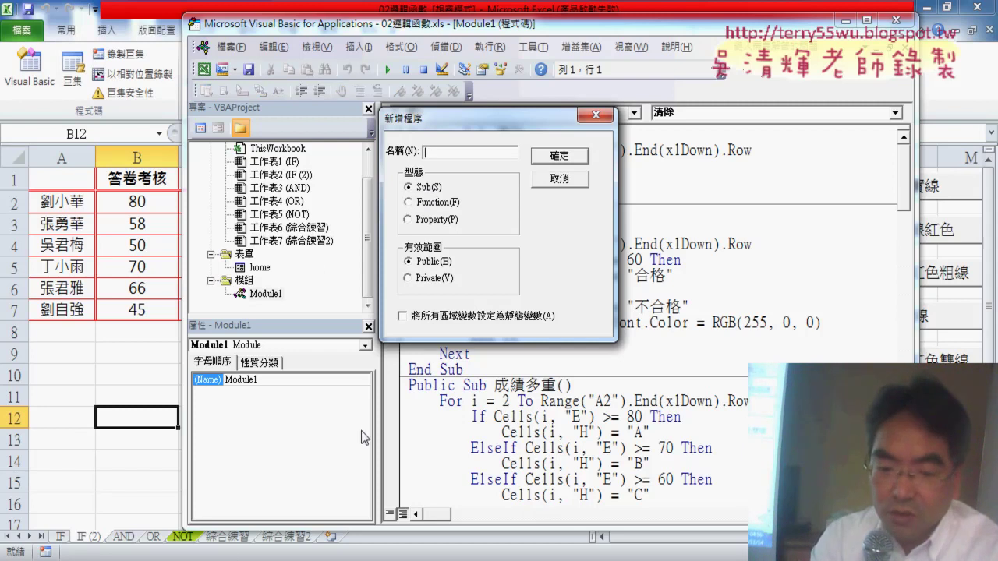
{"action": "type", "text": "起乃"}
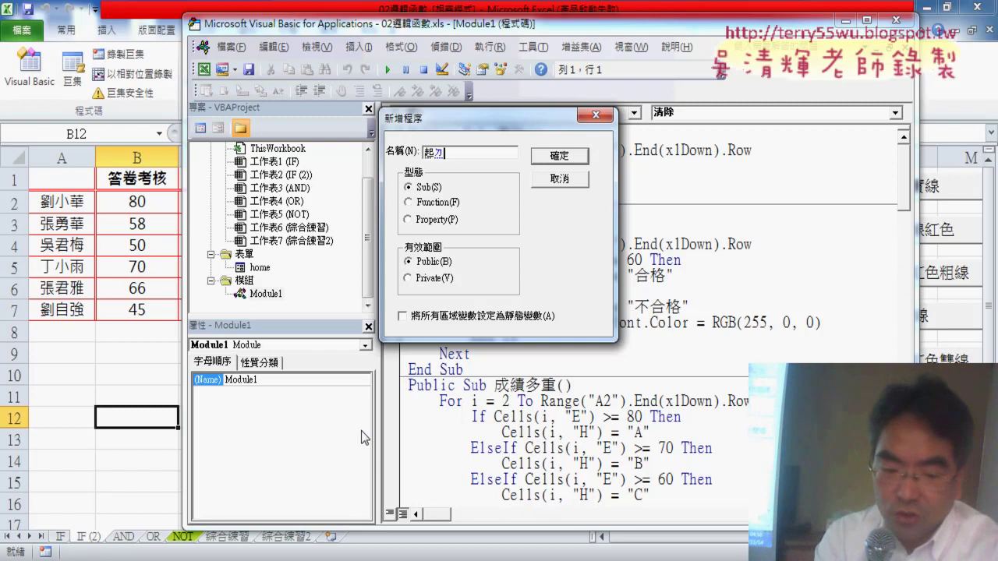
{"action": "type", "text": "啟動"}
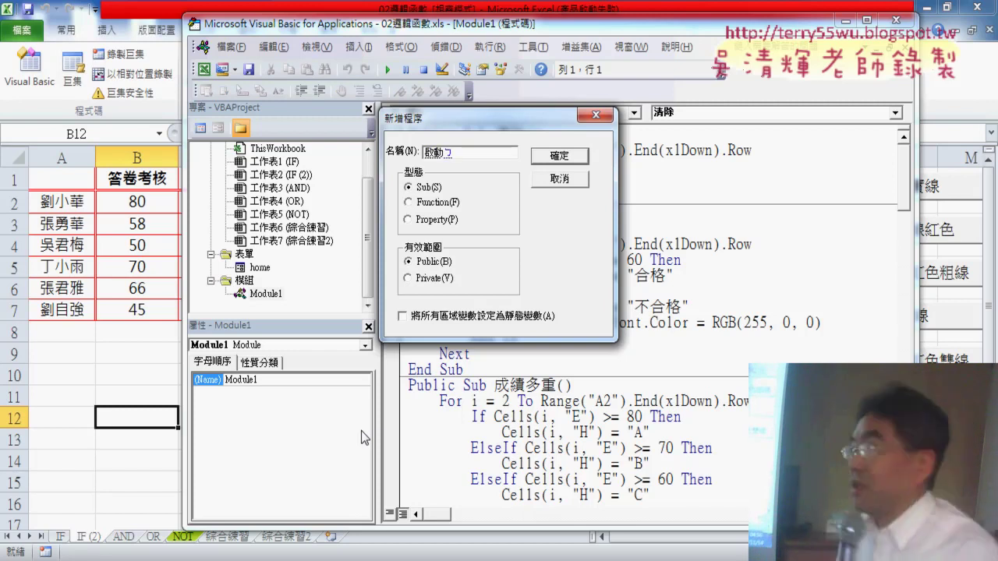
{"action": "type", "text": "表單"}
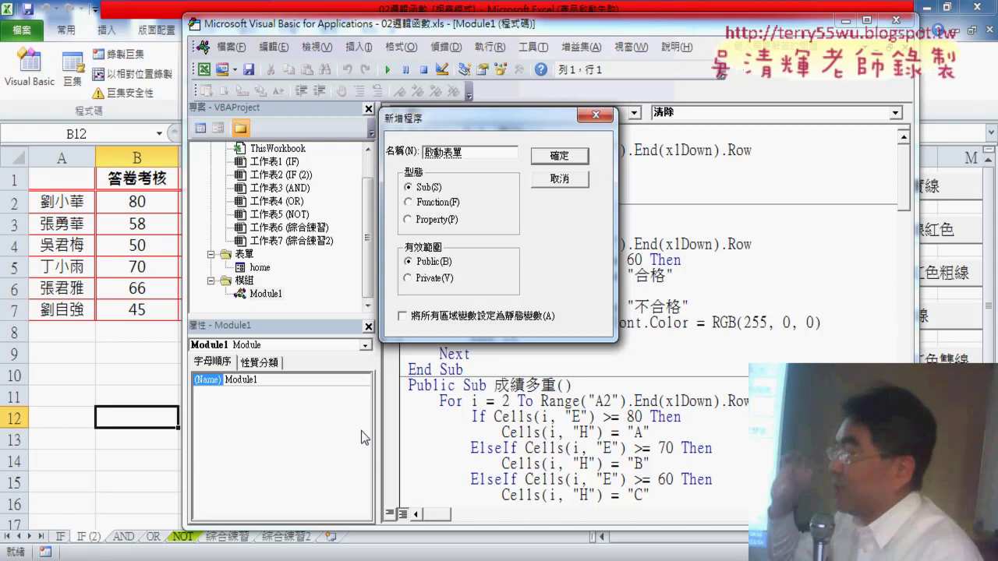
{"action": "key", "text": "Return"}
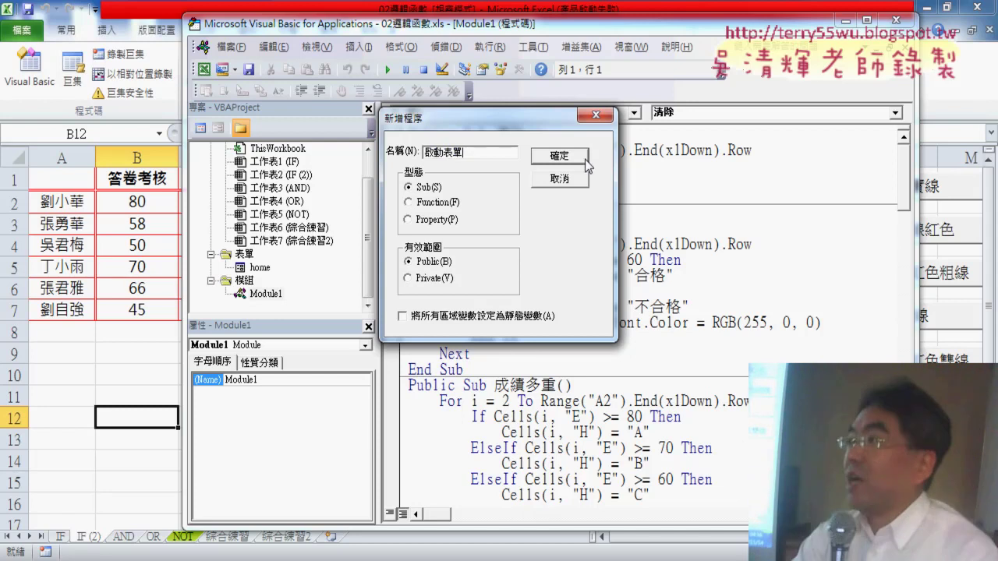
{"action": "left_click", "coordinate": [587, 164]}
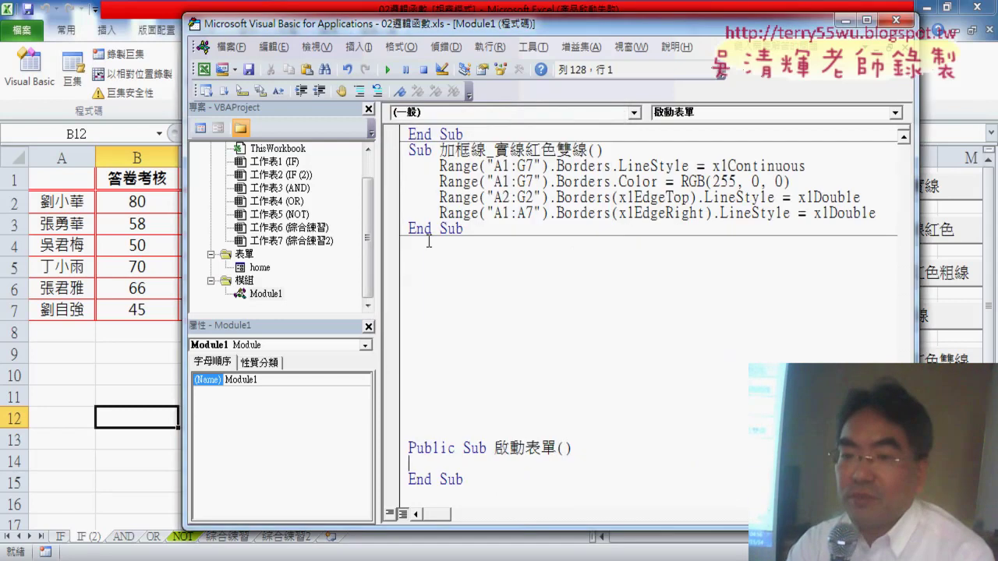
- Delete the blank lines above Sub 啟動表單 and give it the body home.show
{"action": "left_click_drag", "start_coordinate": [428, 242], "coordinate": [425, 429]}
{"action": "key", "text": "Delete"}
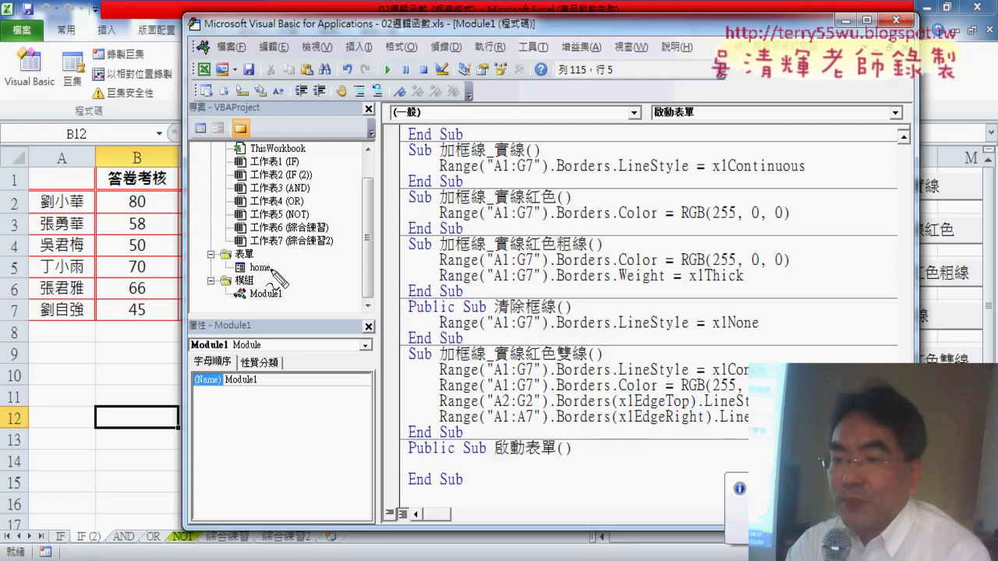
{"action": "mouse_move", "coordinate": [273, 278]}
{"action": "left_mouse_down"}
{"action": "mouse_move", "coordinate": [236, 279]}
{"action": "mouse_move", "coordinate": [273, 269]}
{"action": "left_mouse_up"}
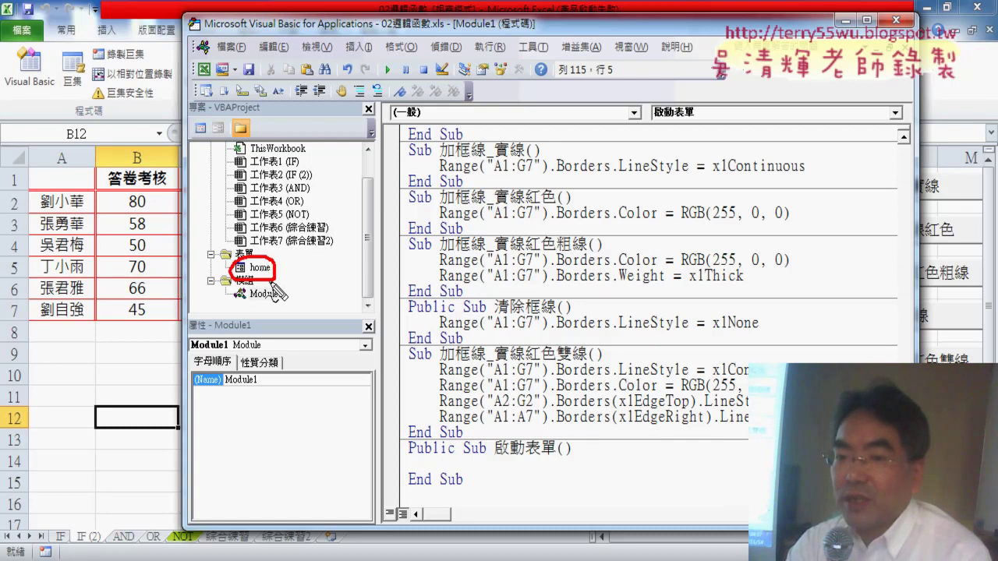
{"action": "key", "text": "Escape"}
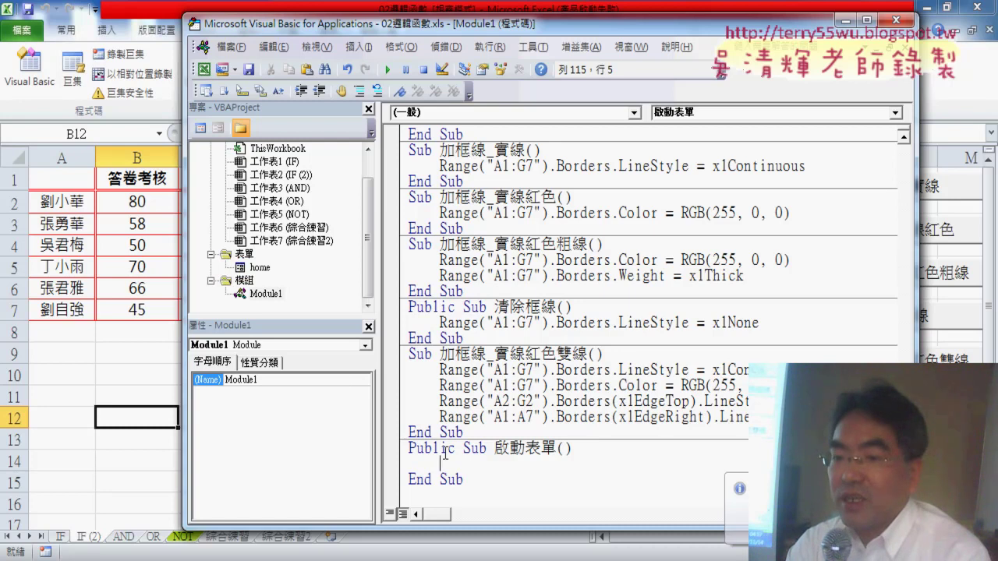
{"action": "type", "text": "h"}
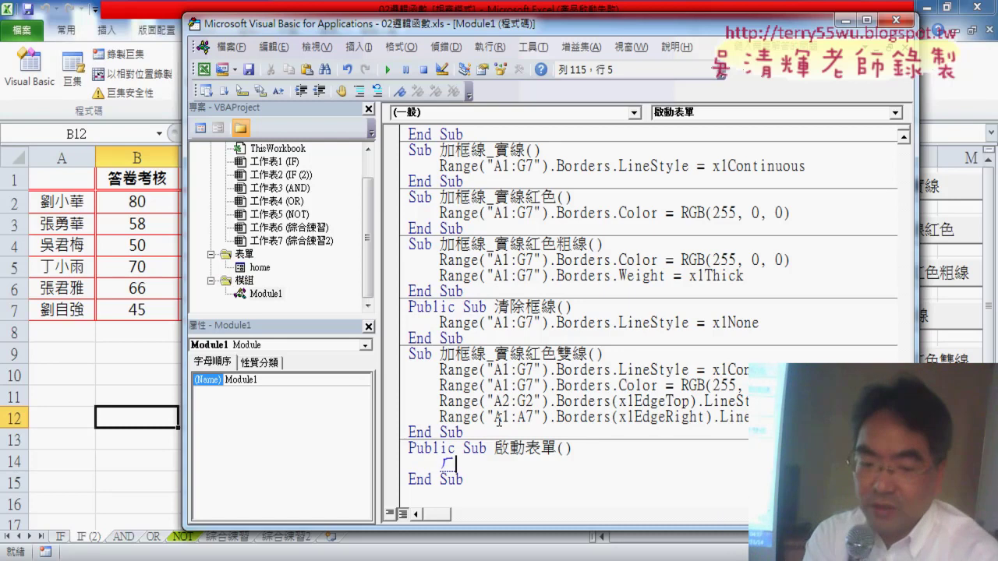
{"action": "type", "text": "ome"}
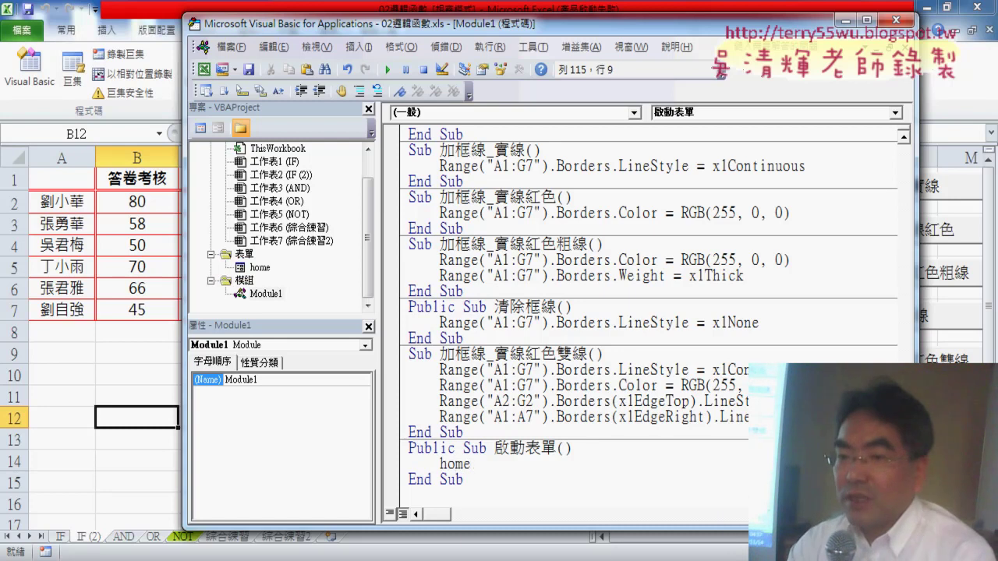
{"action": "type", "text": ".sho"}
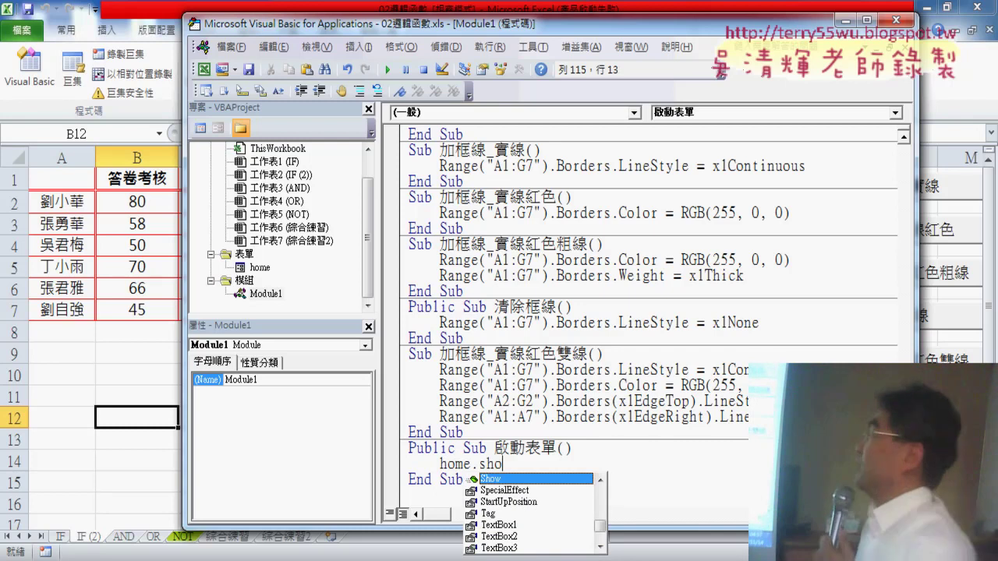
{"action": "type", "text": "w"}
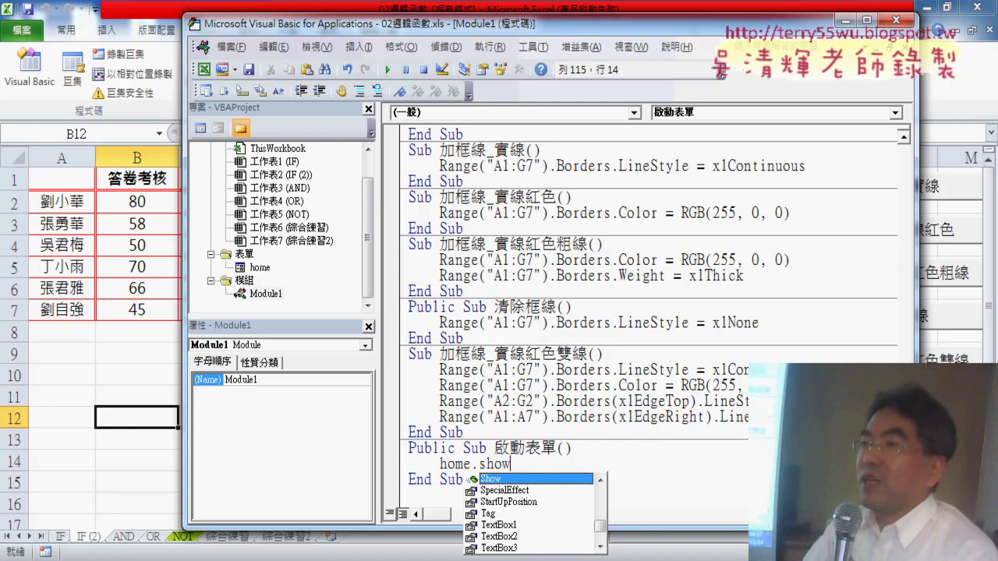
{"action": "key", "text": "alt+F11"}
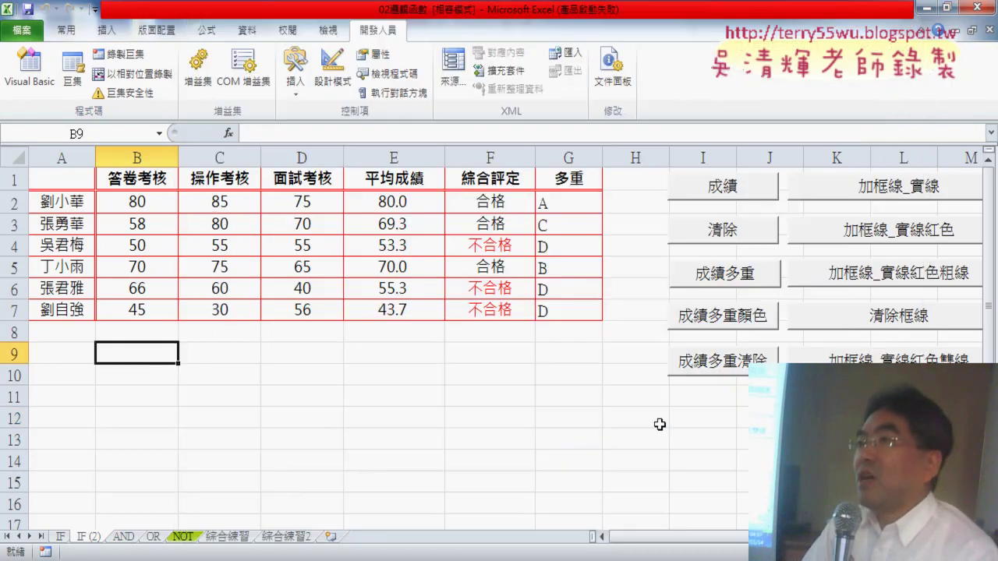
- Duplicate the 成績多重清除 button just below the original
{"action": "left_click", "coordinate": [701, 360], "text": "ctrl"}
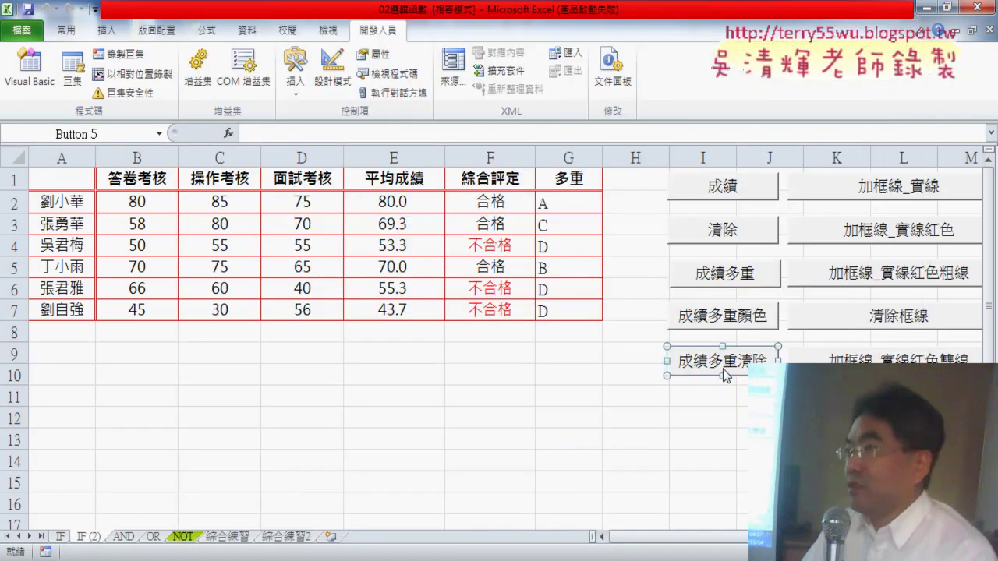
{"action": "left_click_drag", "start_coordinate": [669, 385], "coordinate": [736, 408]}
{"action": "right_click", "coordinate": [680, 404]}
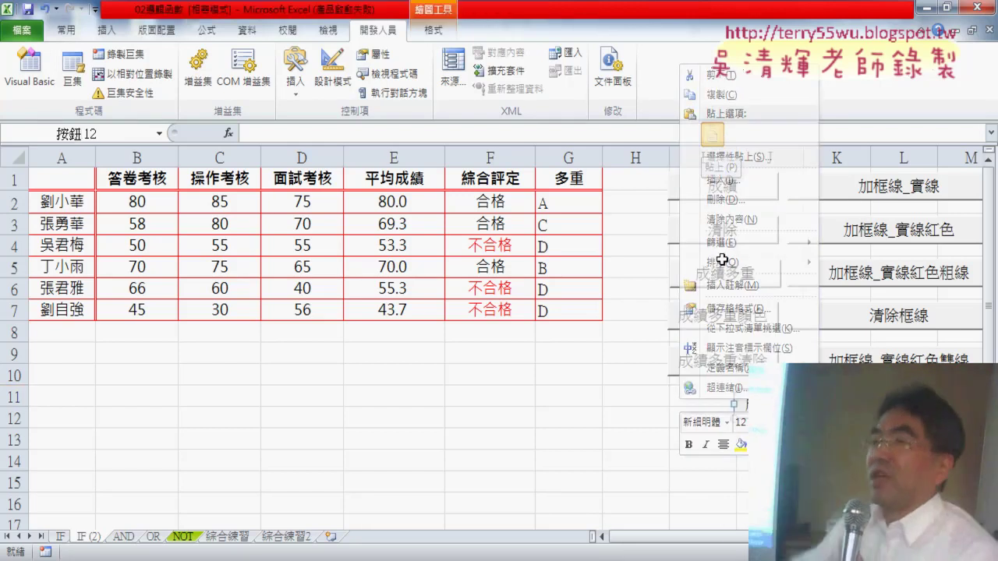
{"action": "key", "text": "Escape"}
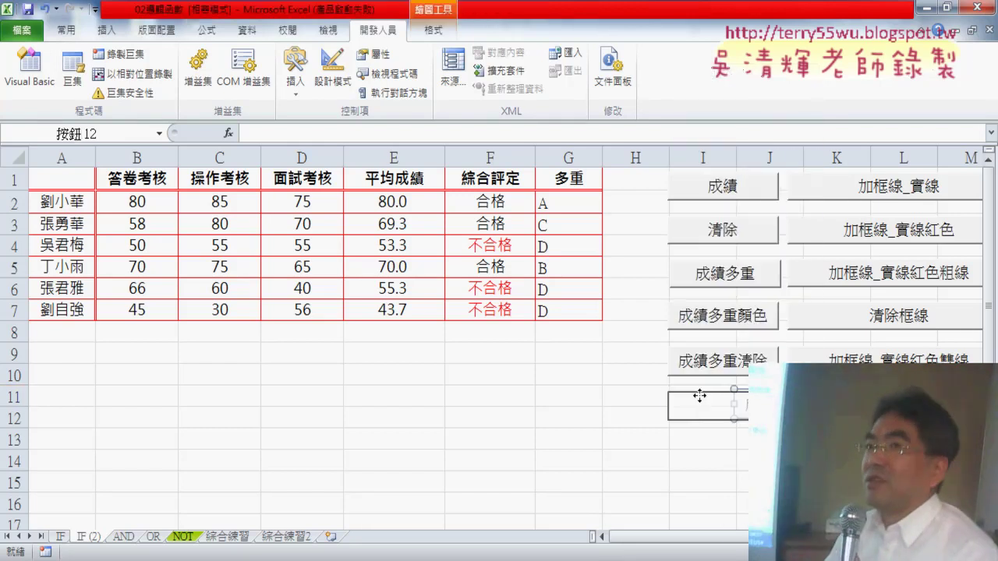
{"action": "key", "text": "ctrl+v"}
- Assign the 啟動表單 macro to the new button
{"action": "right_click", "coordinate": [713, 396]}
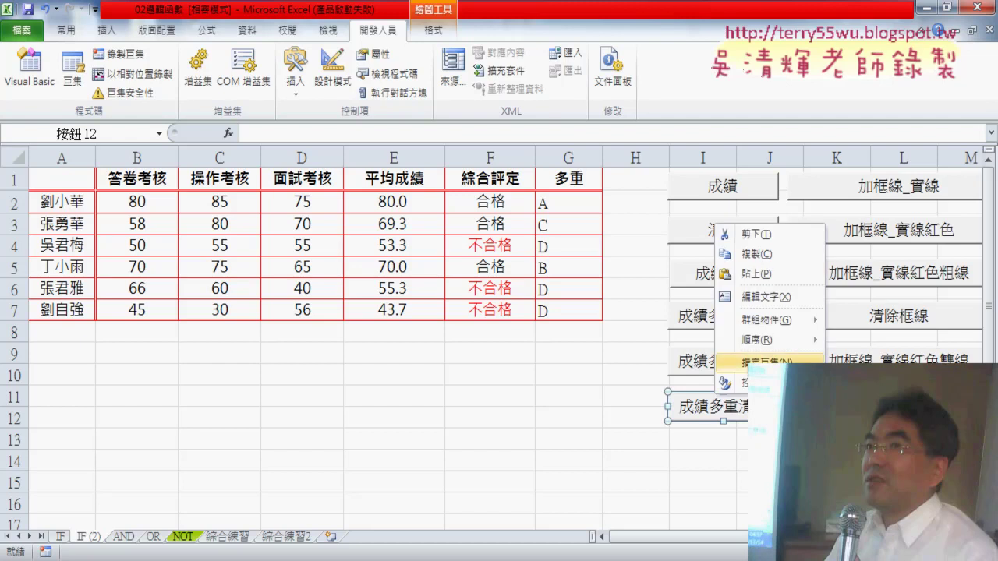
{"action": "left_click", "coordinate": [745, 359]}
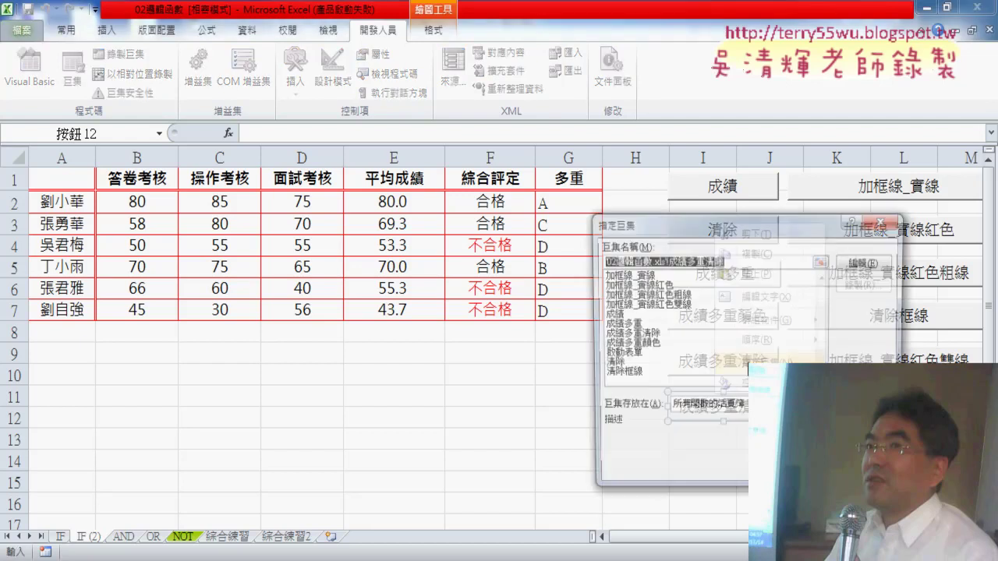
{"action": "left_click", "coordinate": [636, 354]}
{"action": "double_click", "coordinate": [646, 262]}
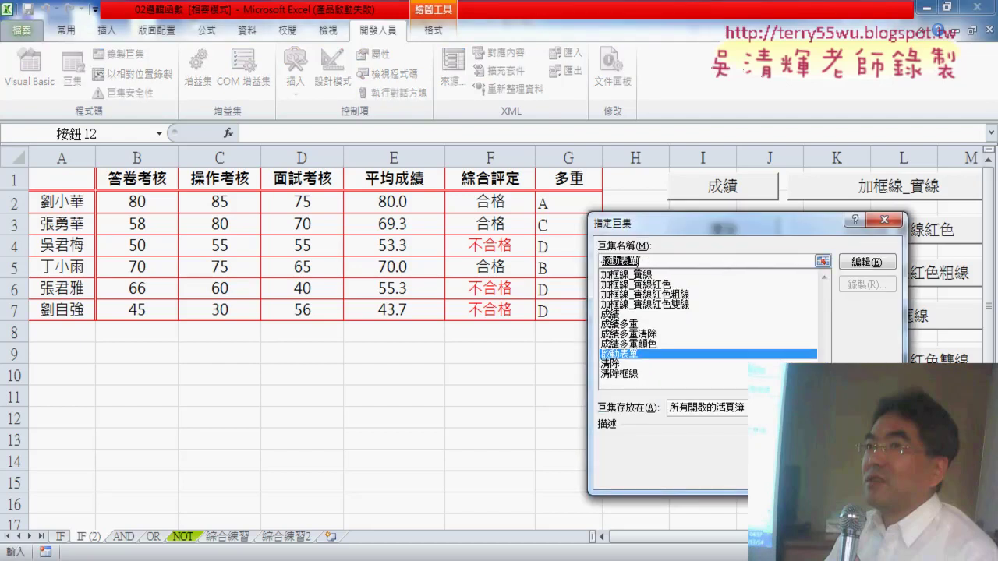
{"action": "right_click", "coordinate": [636, 264]}
{"action": "left_click", "coordinate": [671, 294]}
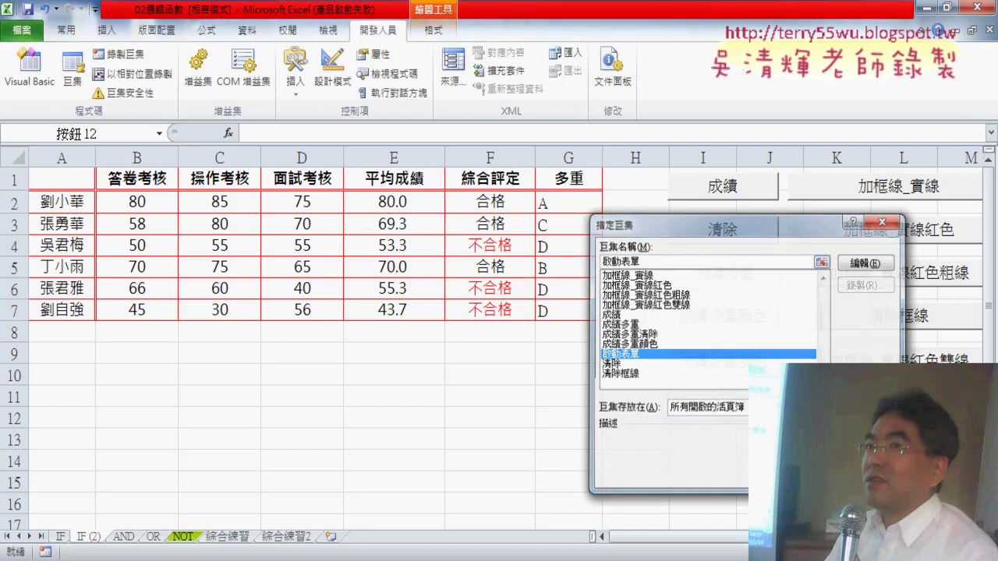
{"action": "key", "text": "Return"}
- Change the new button's caption to 啟動表單
{"action": "key", "text": "Delete"}
{"action": "key", "text": "Delete"}
{"action": "key", "text": "Delete"}
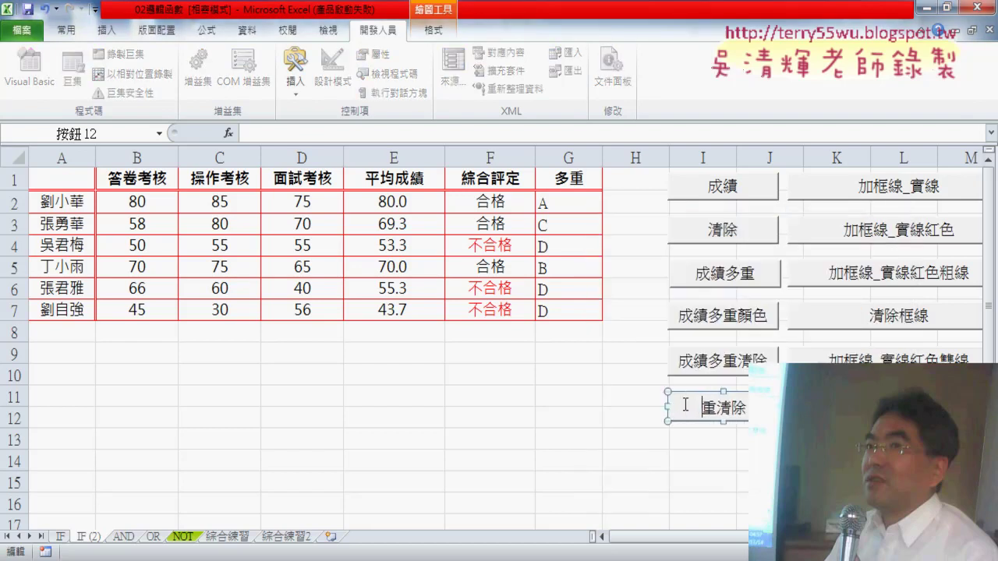
{"action": "key", "text": "Delete"}
{"action": "key", "text": "Delete"}
{"action": "key", "text": "Delete"}
{"action": "key", "text": "ctrl+v"}
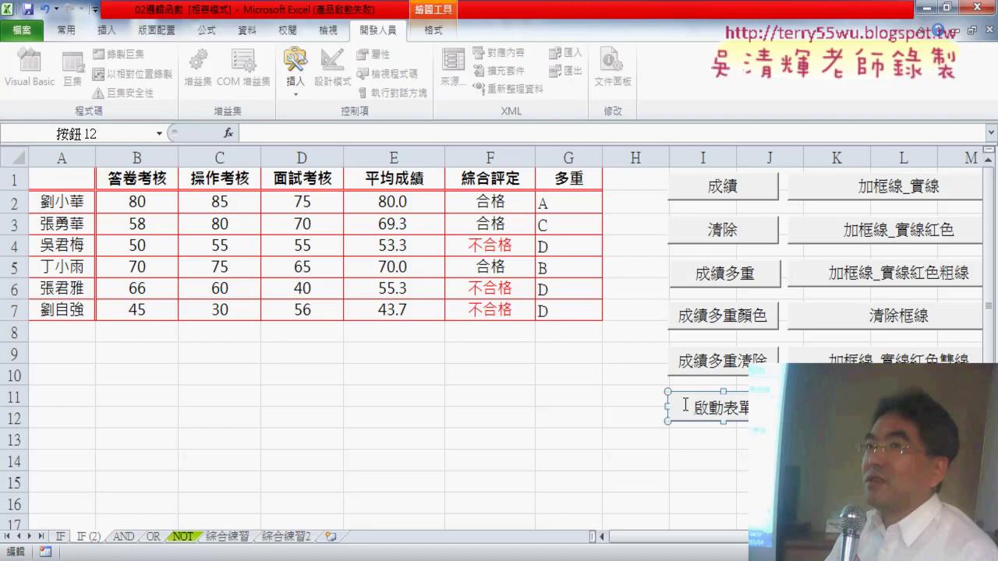
{"action": "left_click", "coordinate": [836, 440]}
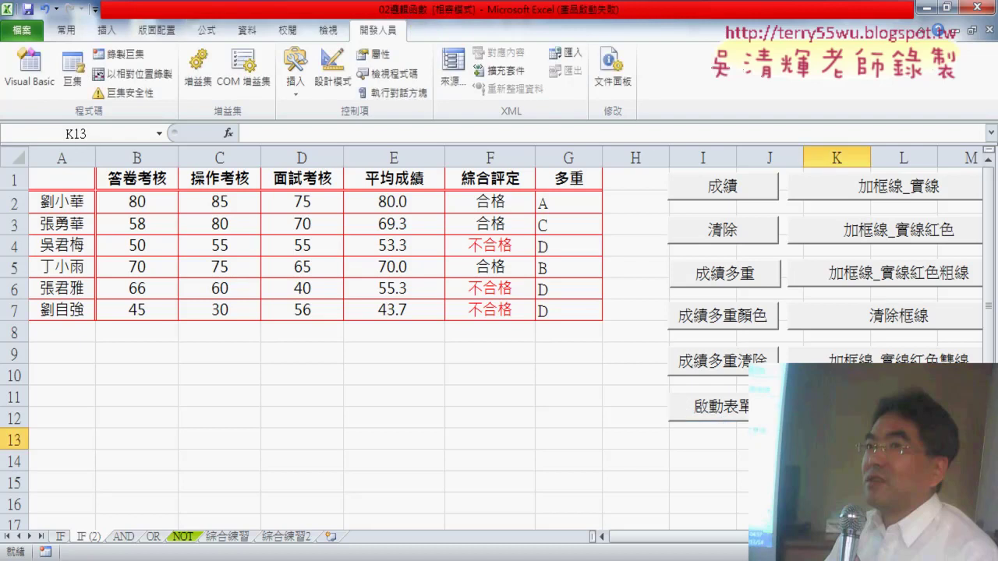
- Launch the 成績系統 form with the 啟動表單 button, move it up-right, and try 新增
{"action": "left_click", "coordinate": [735, 416]}
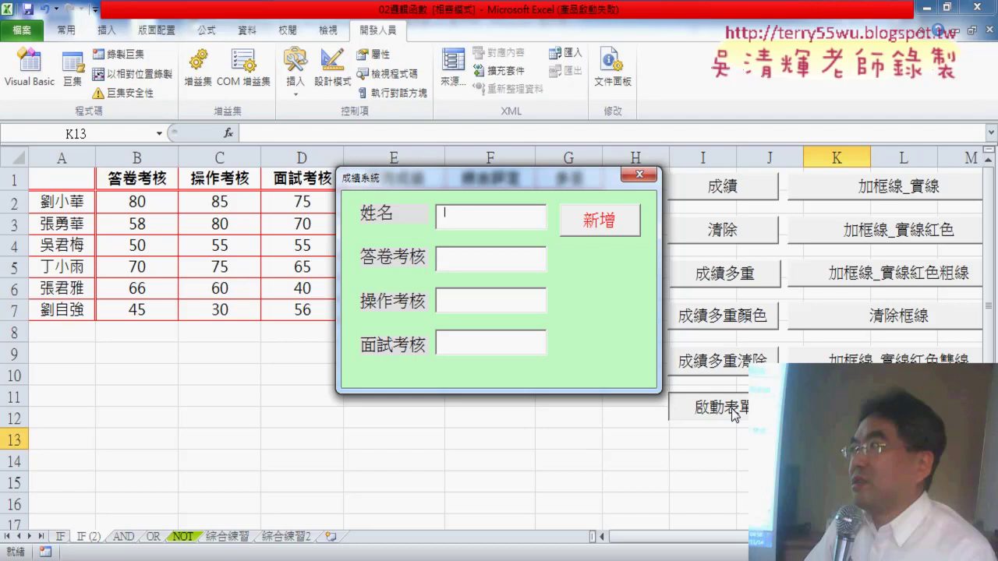
{"action": "left_click_drag", "start_coordinate": [580, 177], "coordinate": [757, 139]}
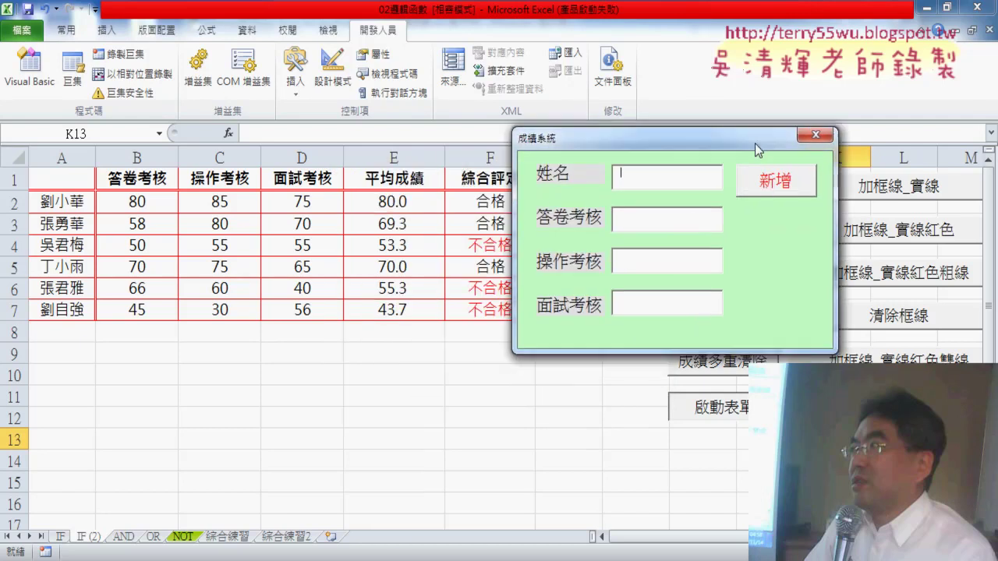
{"action": "left_click", "coordinate": [769, 192]}
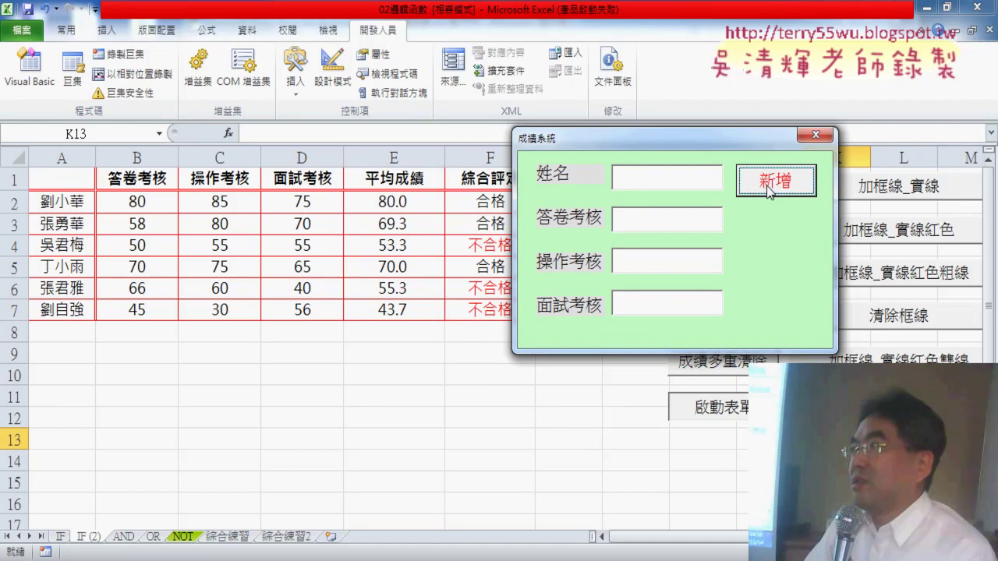
- Close the 成績系統 form and reopen it with the 啟動表單 button, twice
{"action": "left_click", "coordinate": [825, 139]}
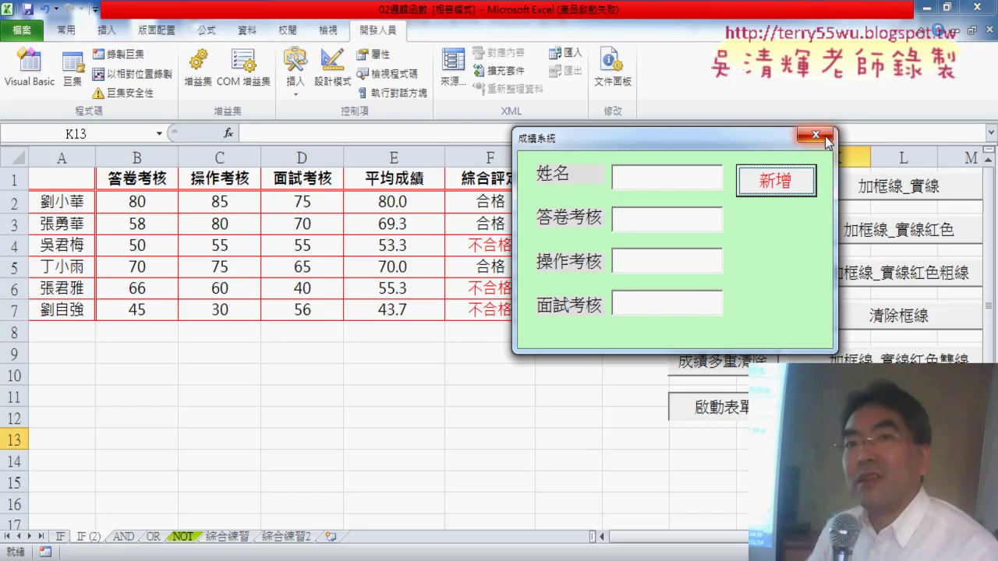
{"action": "left_click", "coordinate": [813, 137]}
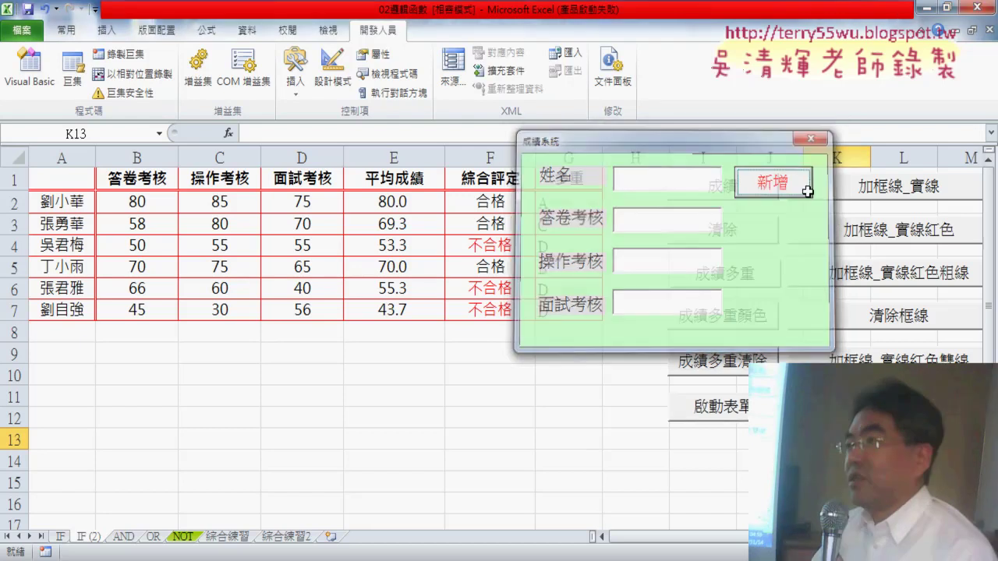
{"action": "left_click", "coordinate": [718, 415]}
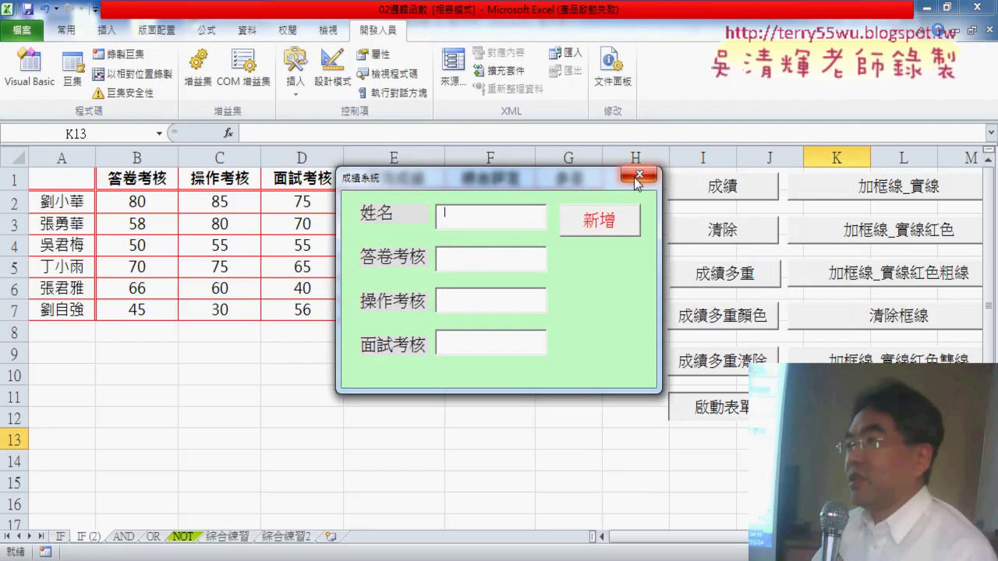
{"action": "left_click", "coordinate": [639, 175]}
{"action": "left_click", "coordinate": [730, 415]}
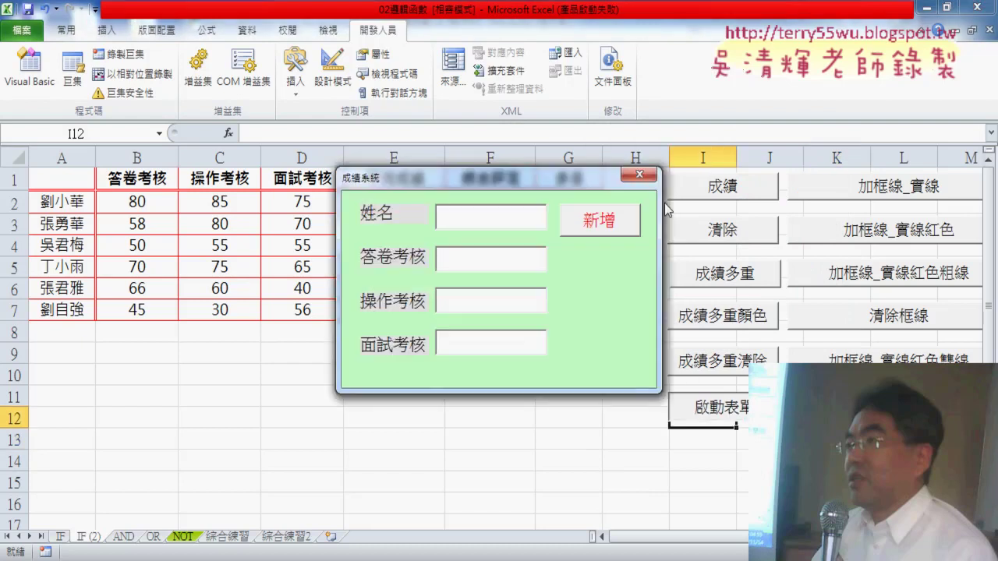
- Close the form and open ThisWorkbook's code module, showing its object list
{"action": "left_click", "coordinate": [639, 173]}
{"action": "left_click", "coordinate": [29, 75]}
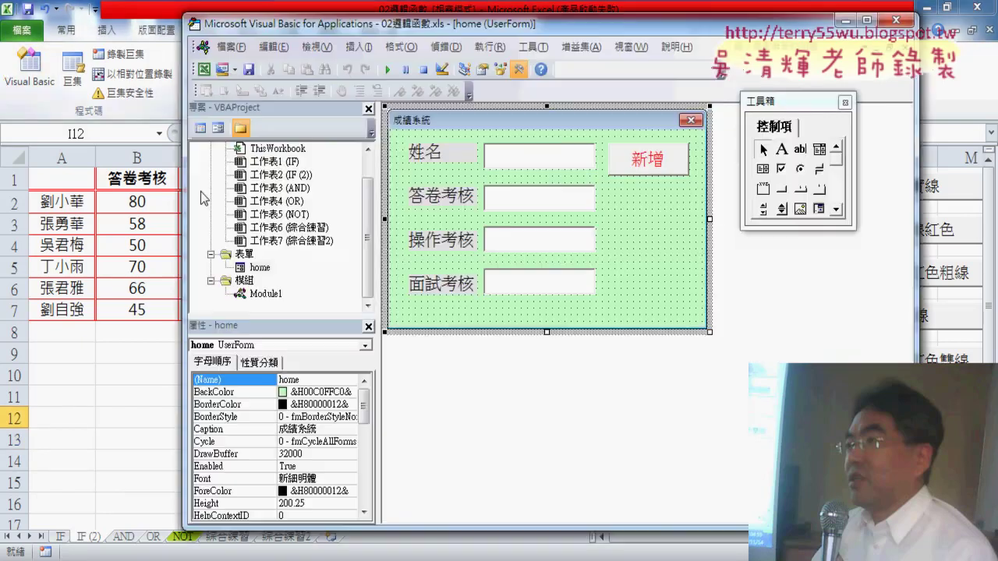
{"action": "left_click_drag", "start_coordinate": [366, 260], "coordinate": [368, 224]}
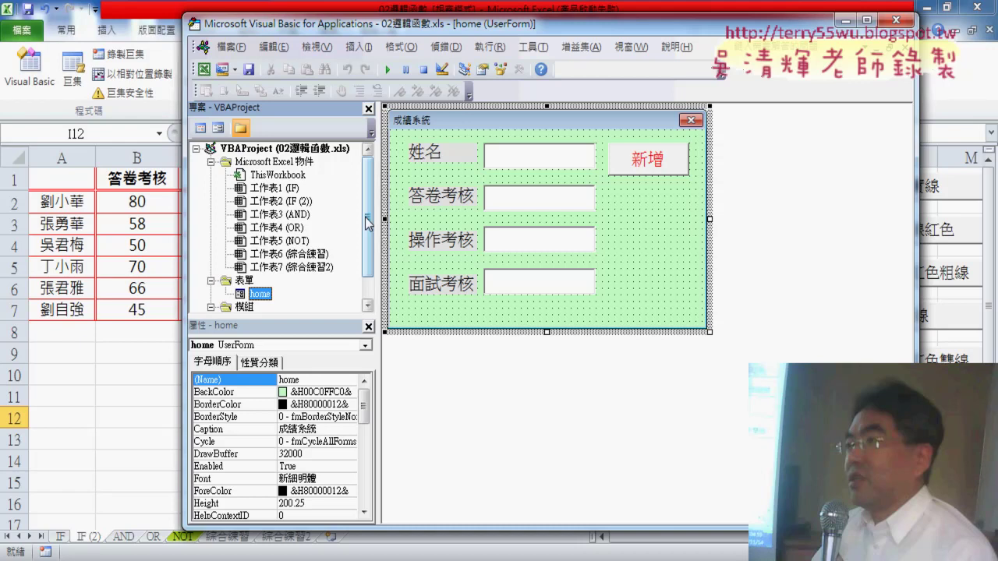
{"action": "left_click", "coordinate": [277, 176]}
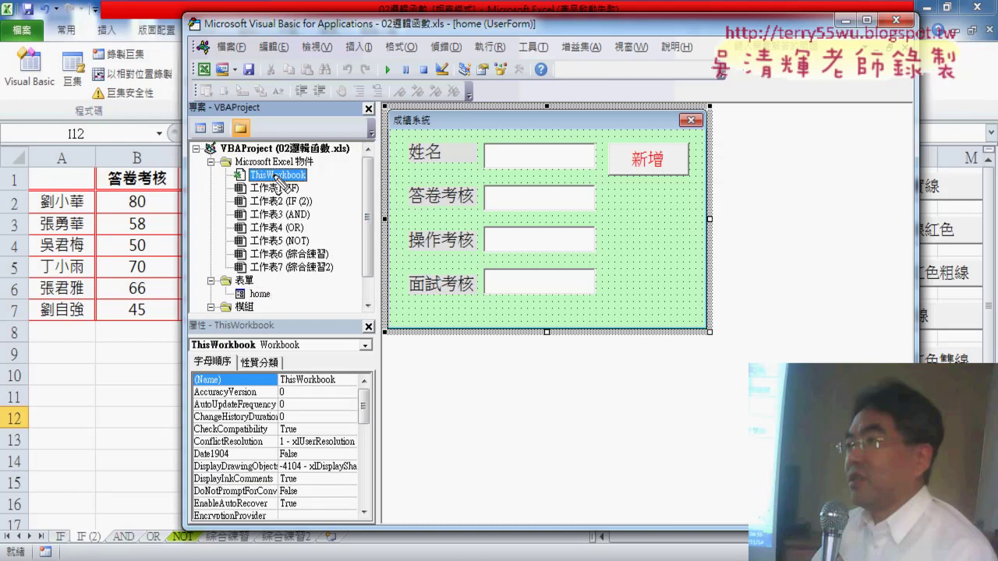
{"action": "mouse_move", "coordinate": [306, 187]}
{"action": "left_mouse_down"}
{"action": "mouse_move", "coordinate": [224, 174]}
{"action": "mouse_move", "coordinate": [308, 185]}
{"action": "left_mouse_up"}
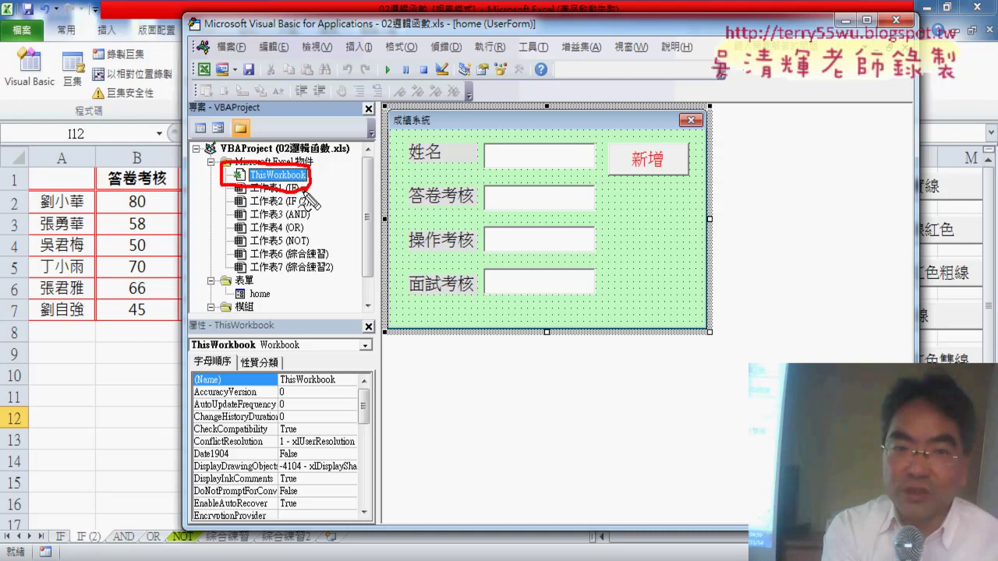
{"action": "double_click", "coordinate": [295, 177]}
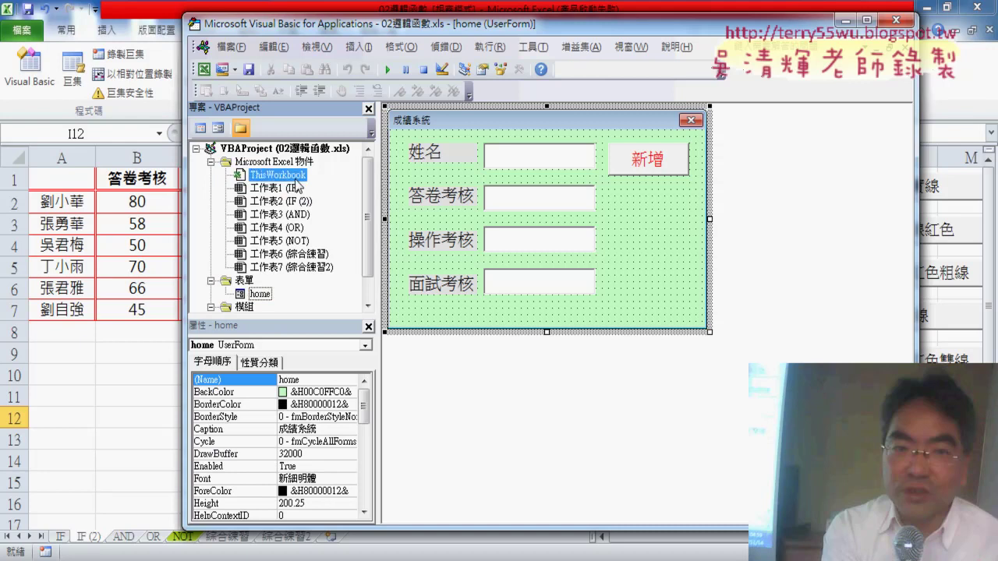
{"action": "left_click", "coordinate": [499, 114]}
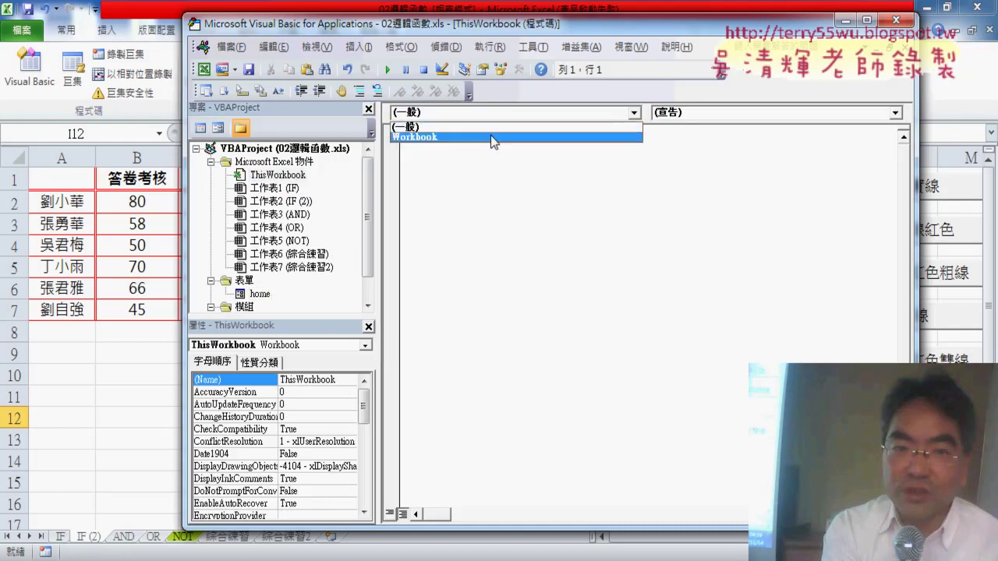
- Add a Workbook_Open procedure calling home.show in ThisWorkbook, then close the editor
{"action": "left_click", "coordinate": [490, 136]}
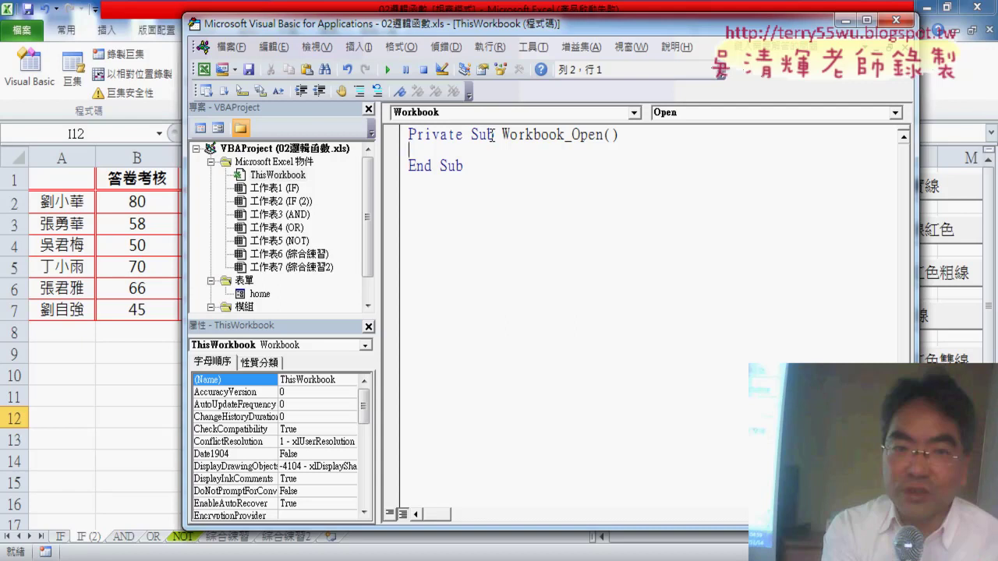
{"action": "key", "text": "Tab"}
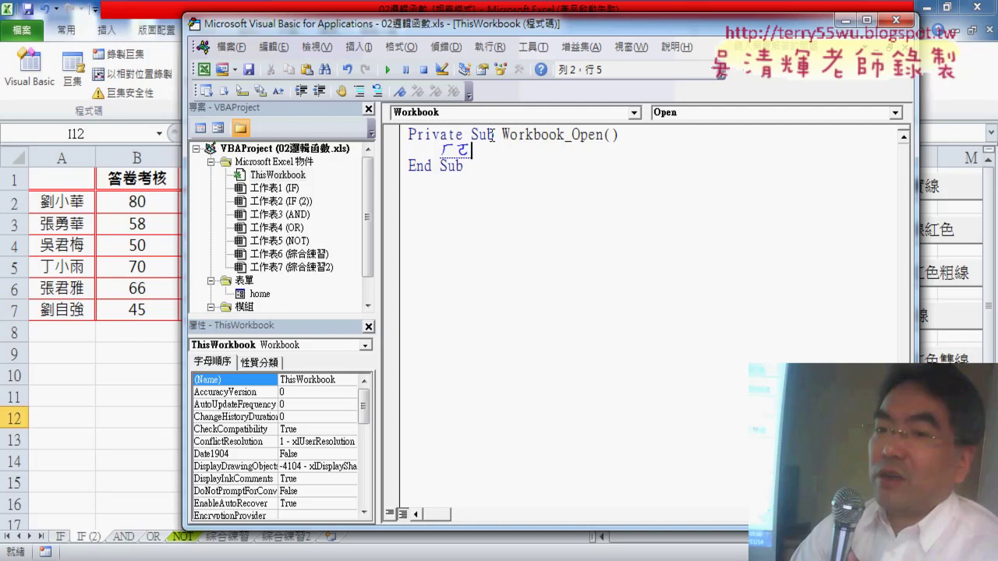
{"action": "type", "text": "hom"}
{"action": "type", "text": "e.sh"}
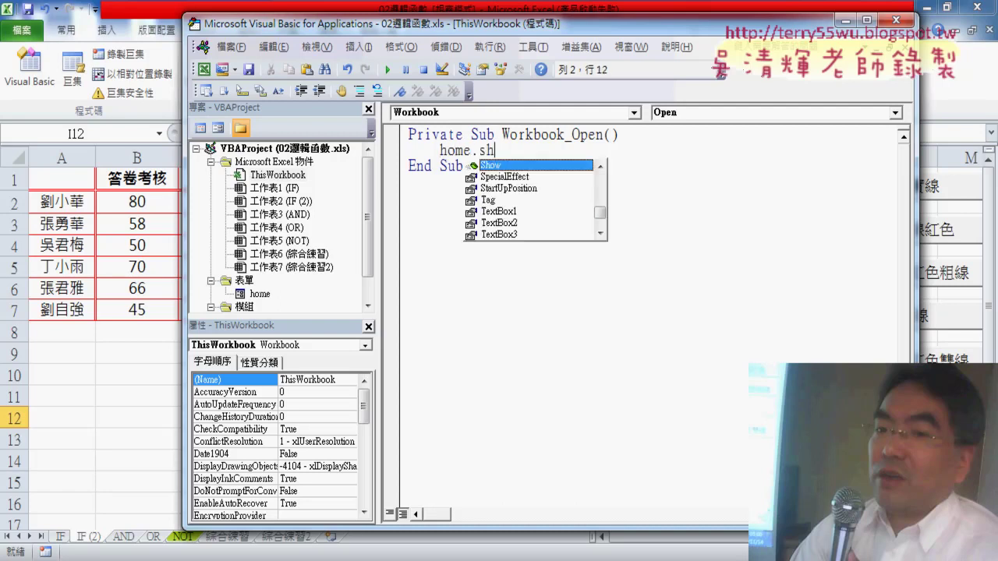
{"action": "type", "text": "ow"}
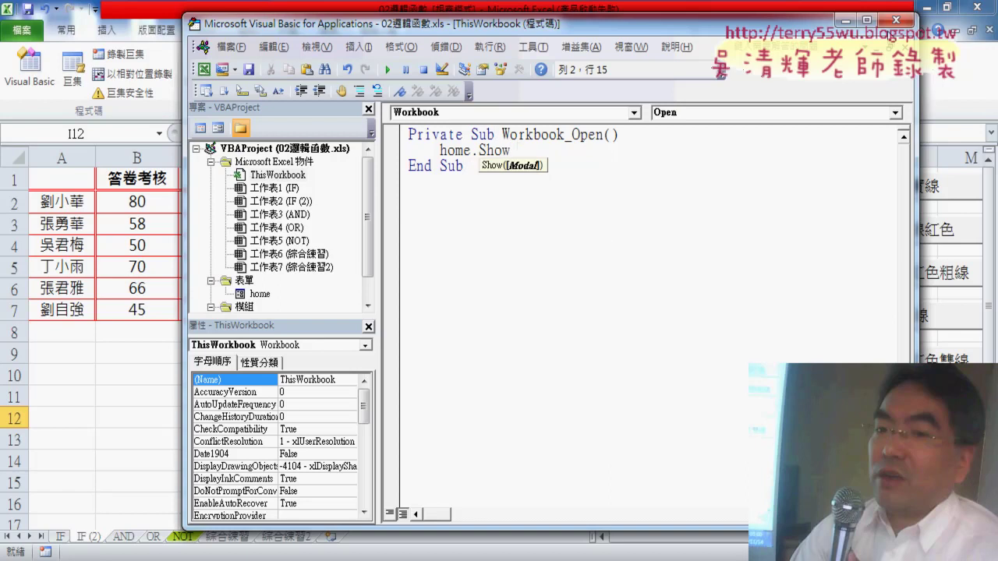
{"action": "left_click", "coordinate": [895, 21]}
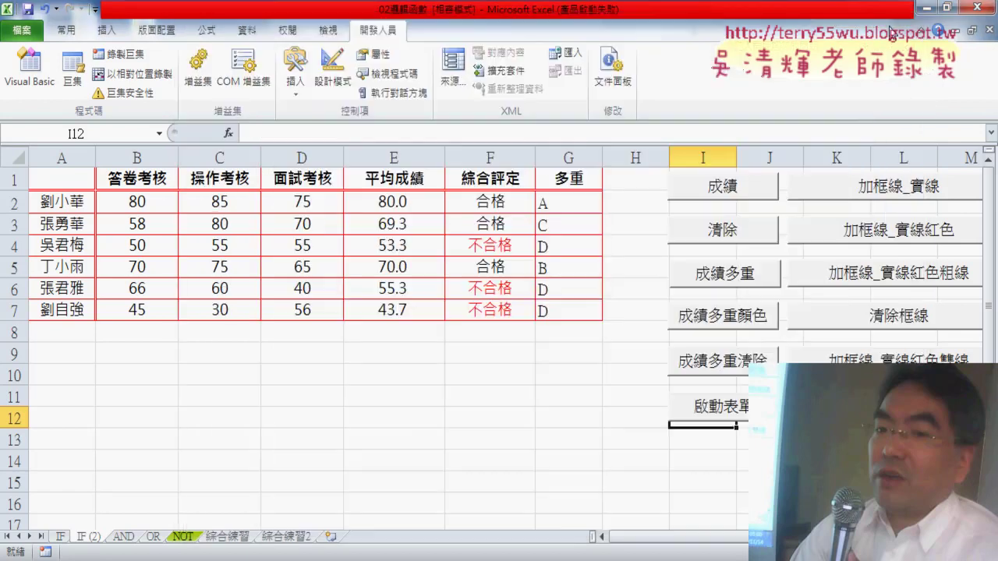
- Save and close the workbook, reopen 02邏輯函數, and dismiss the Office activation notice
{"action": "left_click", "coordinate": [979, 7]}
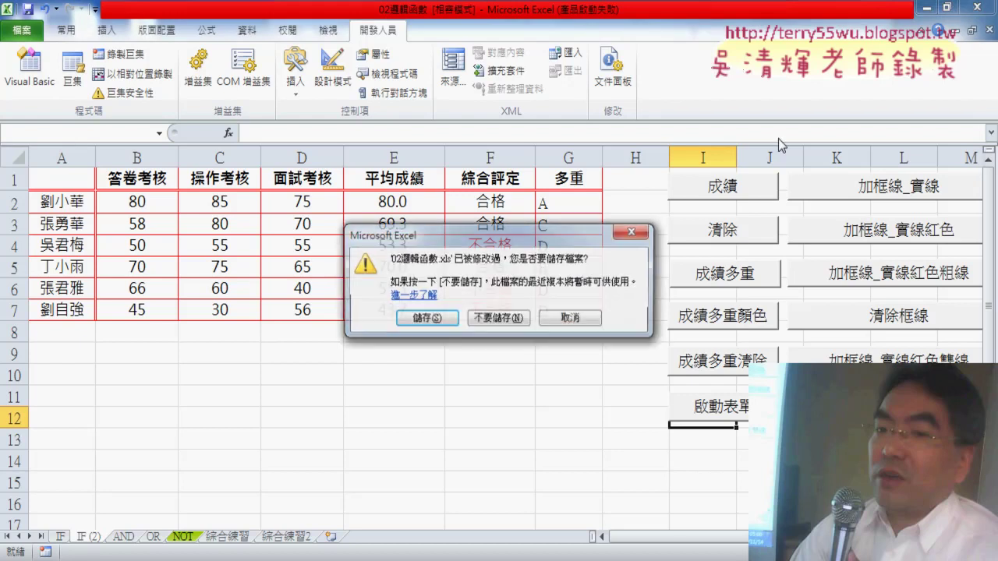
{"action": "left_click", "coordinate": [409, 318]}
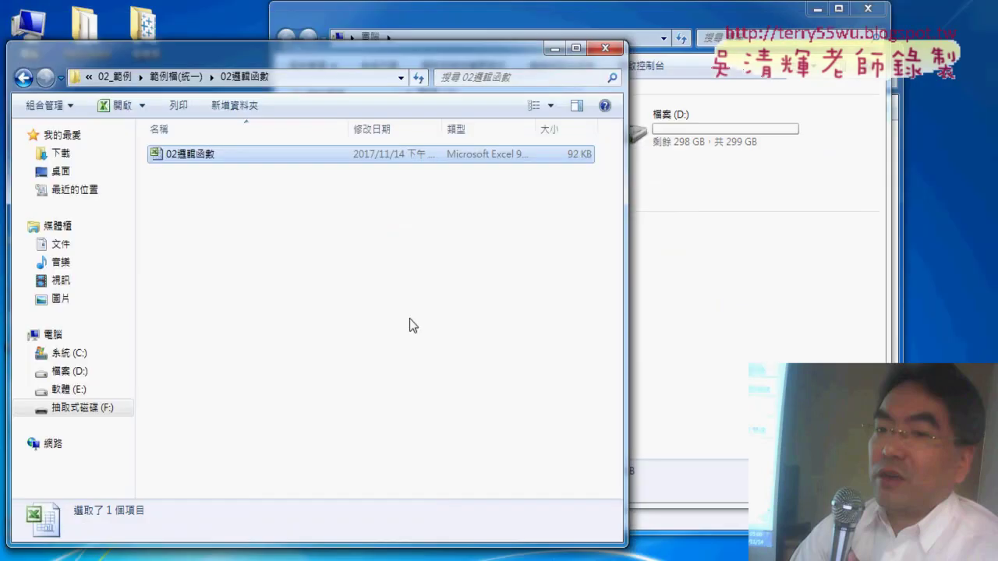
{"action": "double_click", "coordinate": [337, 156]}
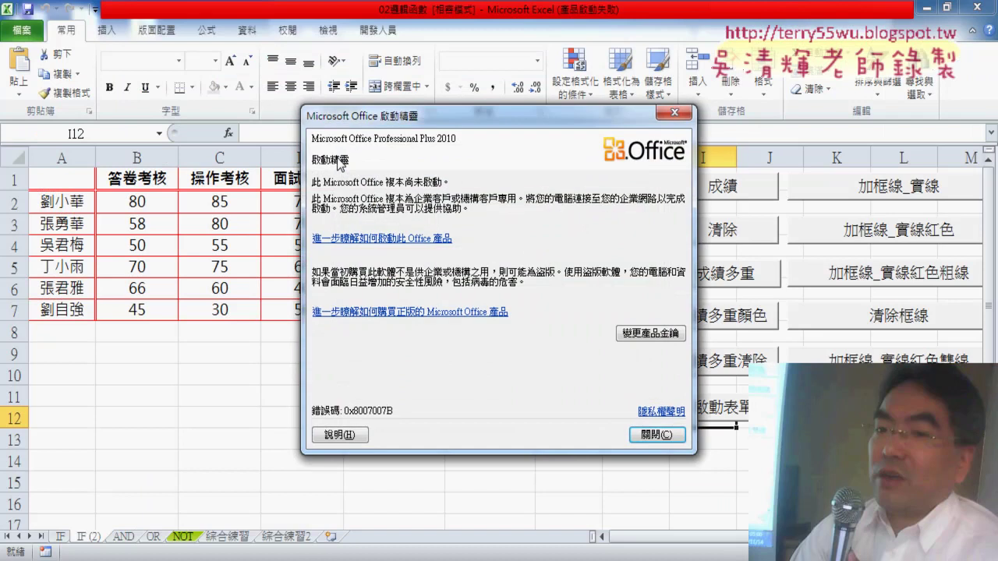
{"action": "left_click", "coordinate": [656, 434]}
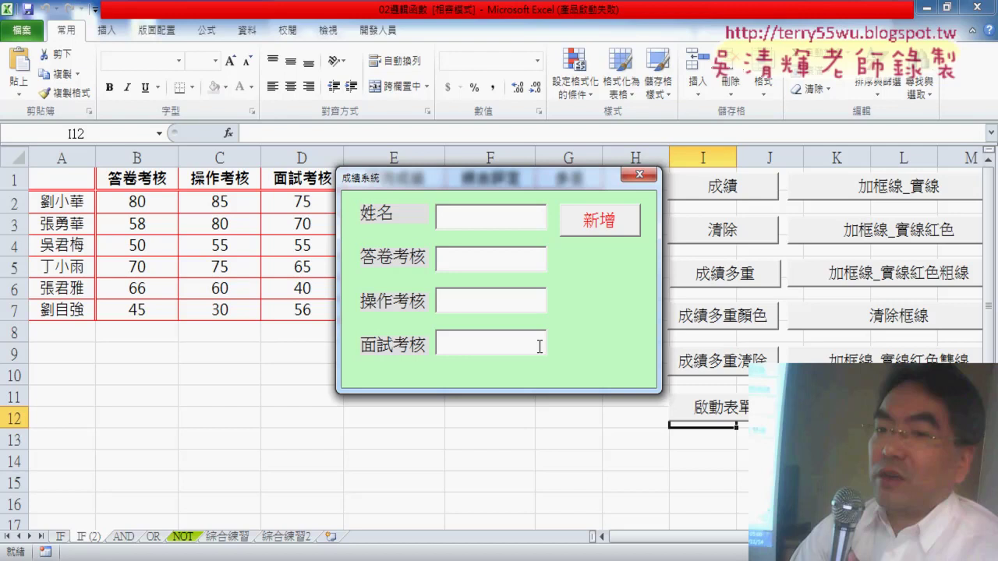
{"action": "left_click", "coordinate": [638, 175]}
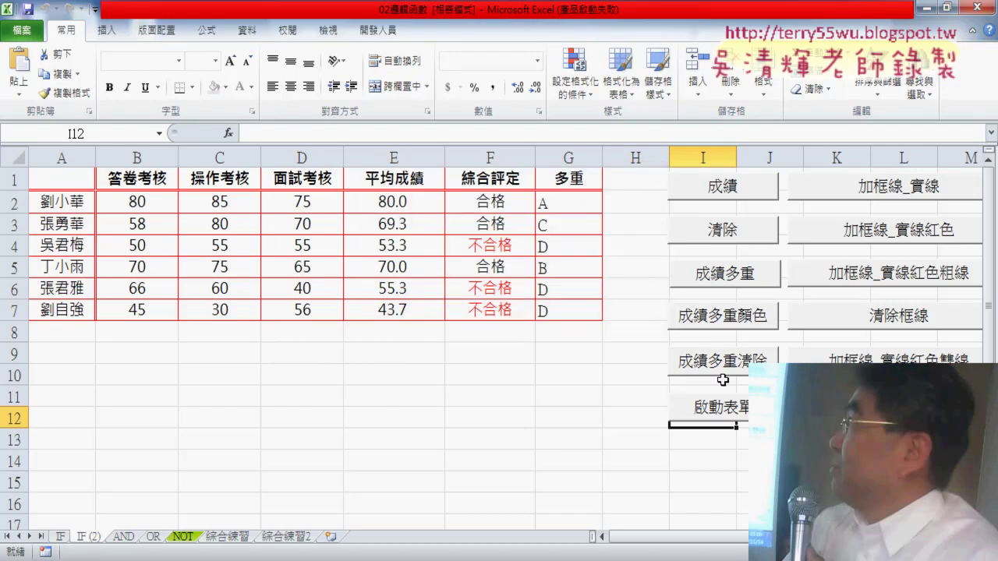
{"action": "left_click", "coordinate": [733, 414]}
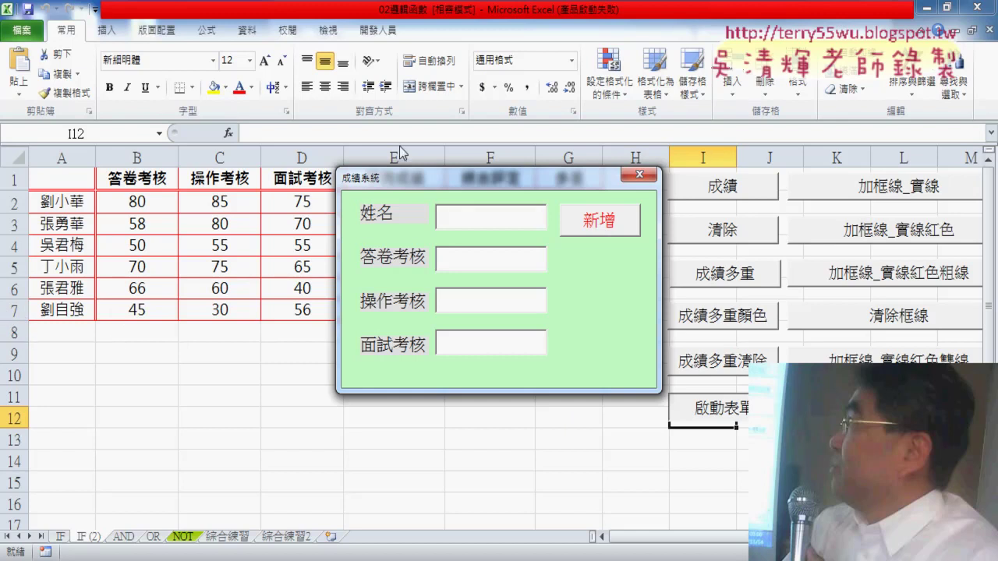
{"action": "left_click_drag", "start_coordinate": [435, 180], "coordinate": [711, 194]}
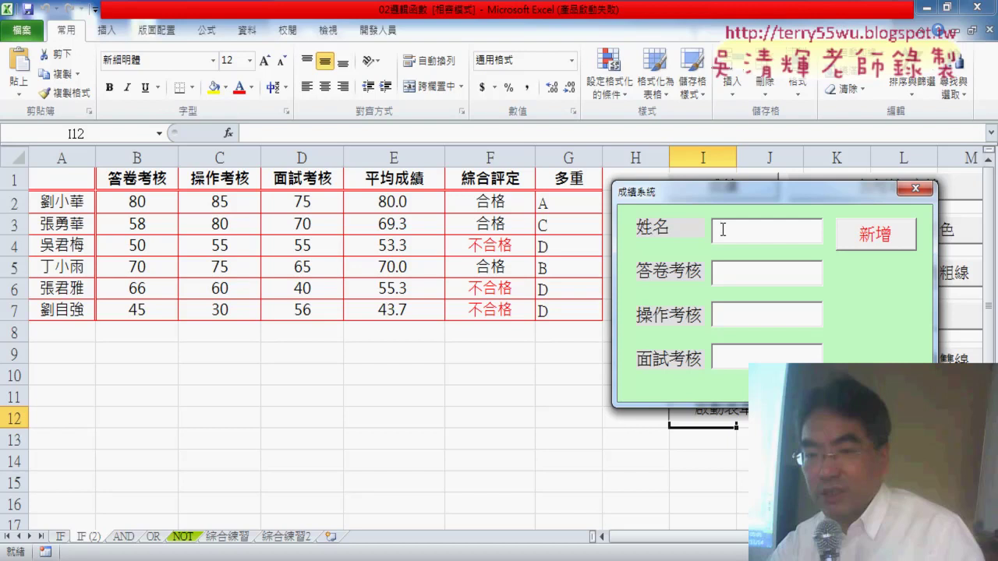
{"action": "left_click", "coordinate": [913, 189]}
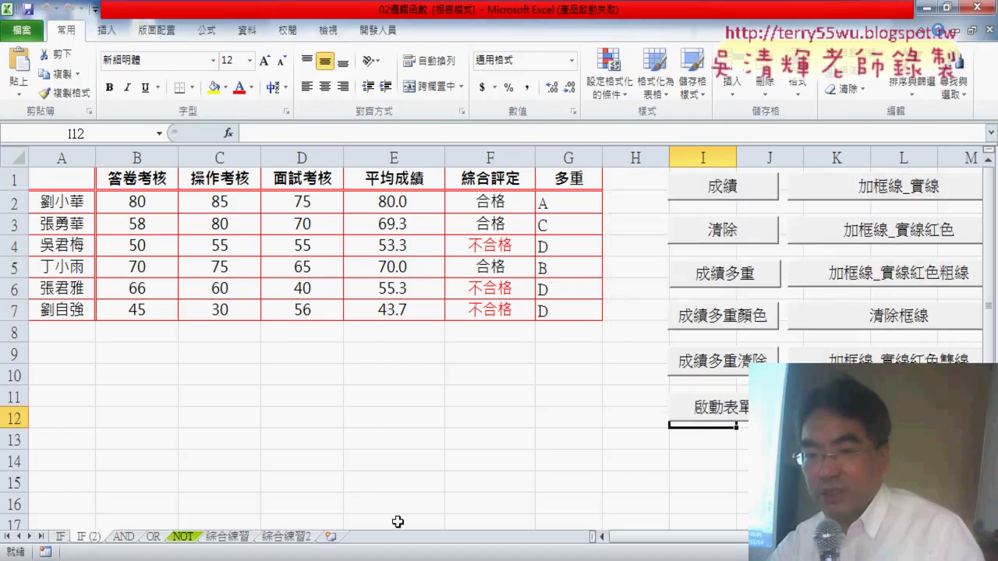
{"action": "key", "text": "alt+Tab"}
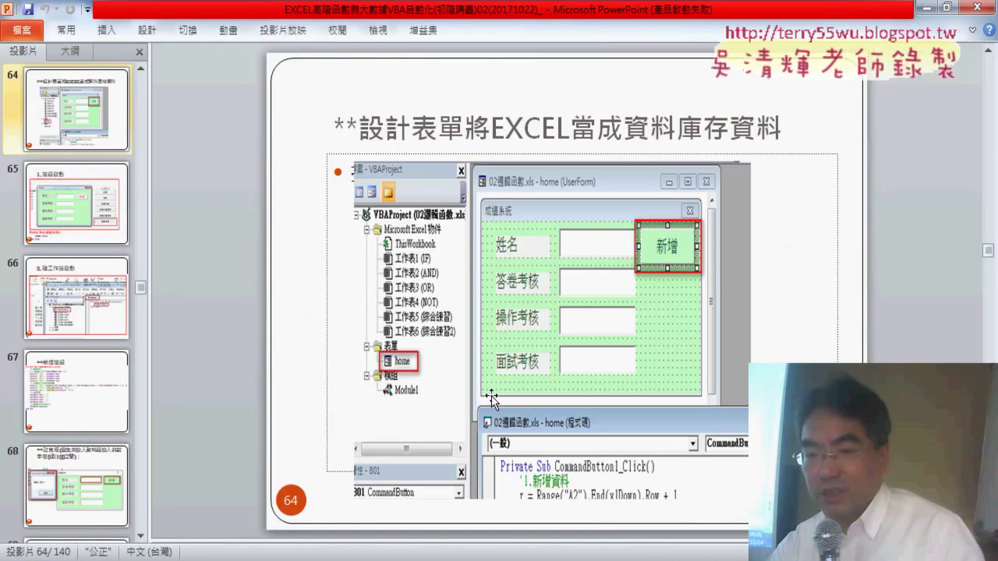
{"action": "key", "text": "Page_Down"}
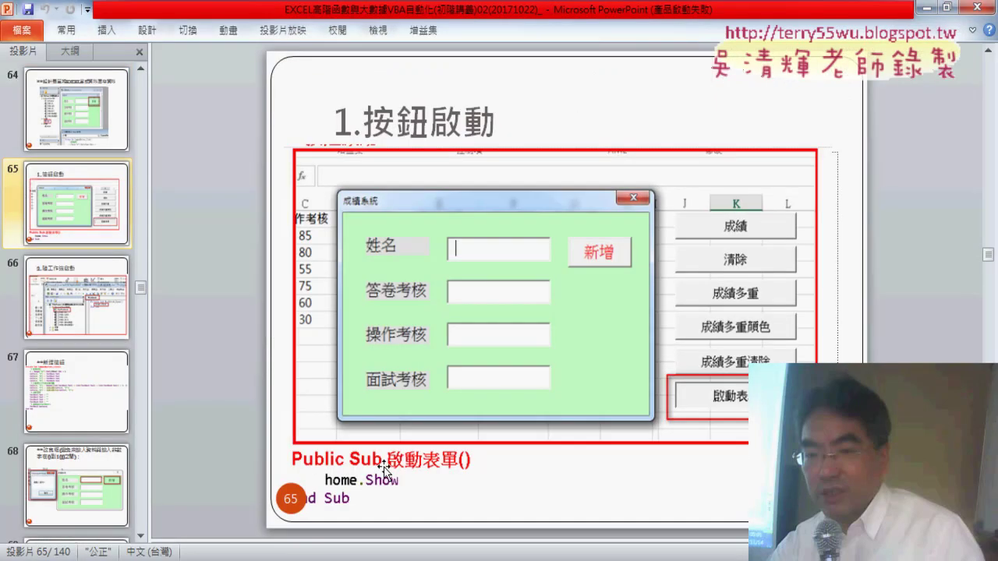
{"action": "key", "text": "Page_Down"}
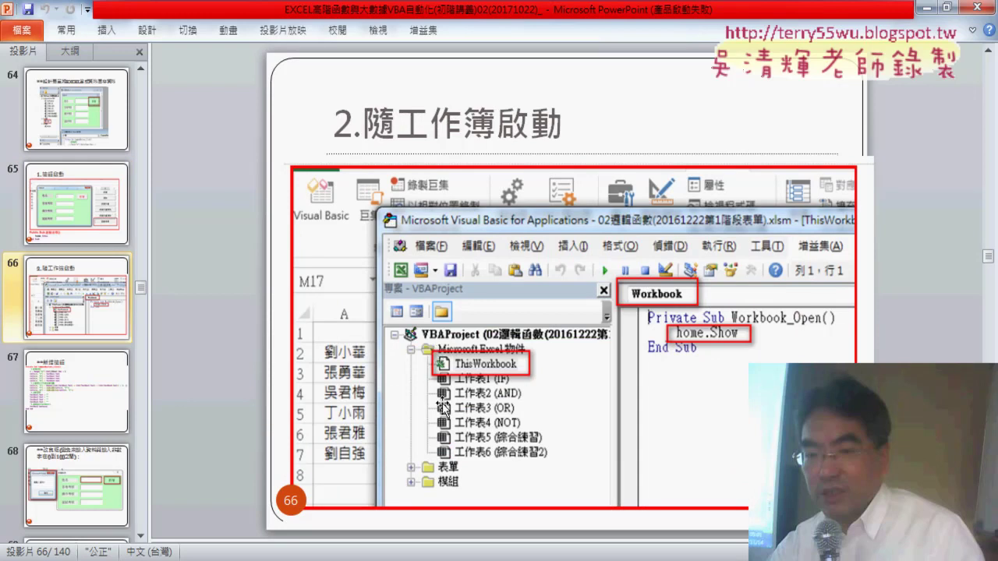
{"action": "key", "text": "Page_Down"}
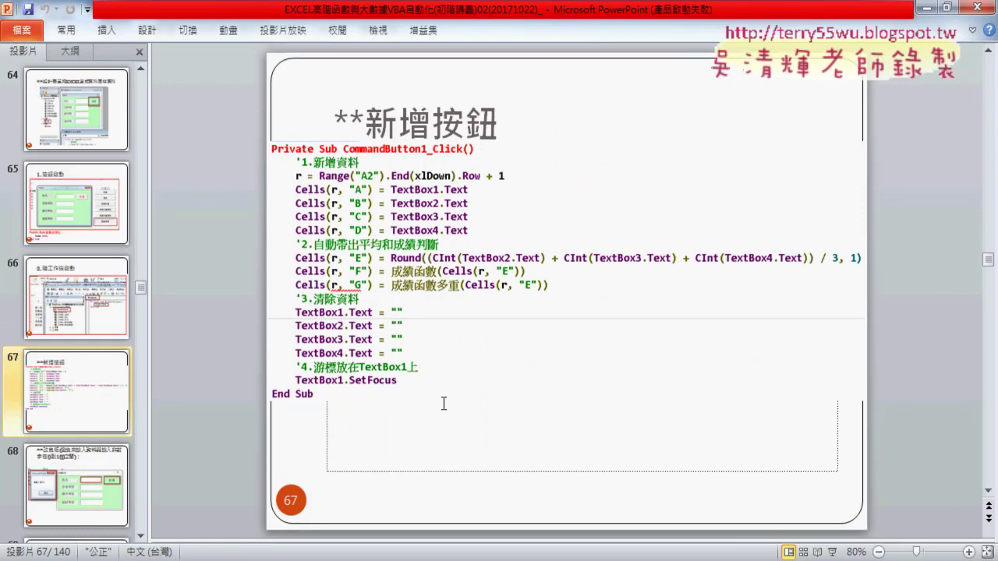
{"action": "key", "text": "Page_Up"}
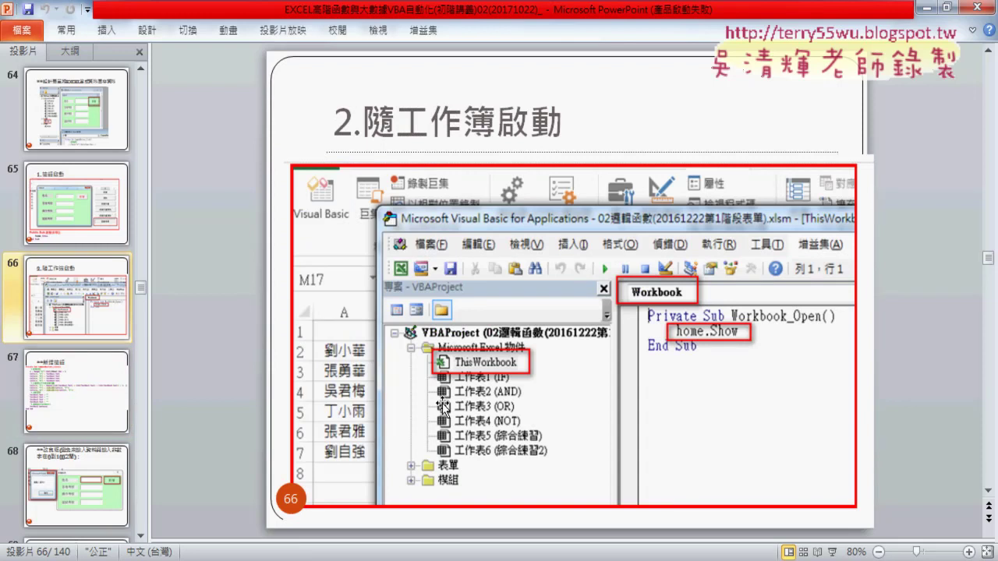
{"action": "key", "text": "Page_Down"}
{"action": "key", "text": "Page_Down"}
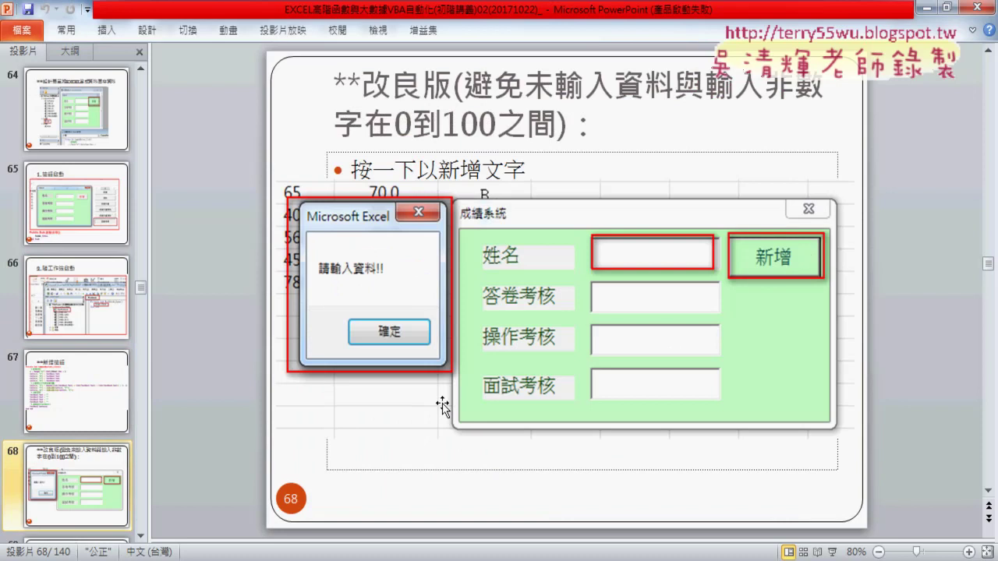
{"action": "key", "text": "Page_Down"}
{"action": "key", "text": "Page_Down"}
{"action": "key", "text": "Page_Down"}
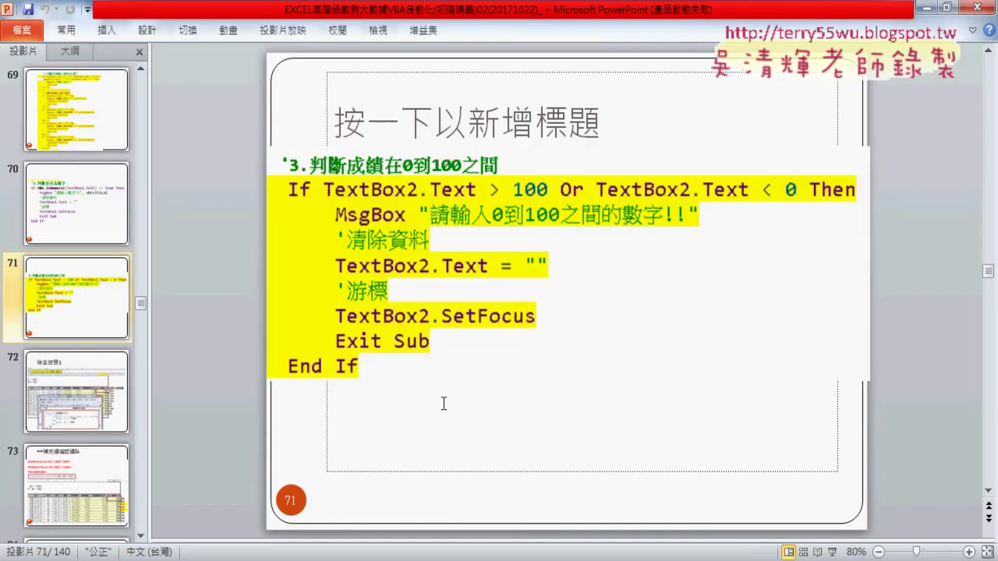
{"action": "key", "text": "Page_Down"}
{"action": "key", "text": "alt+Tab"}
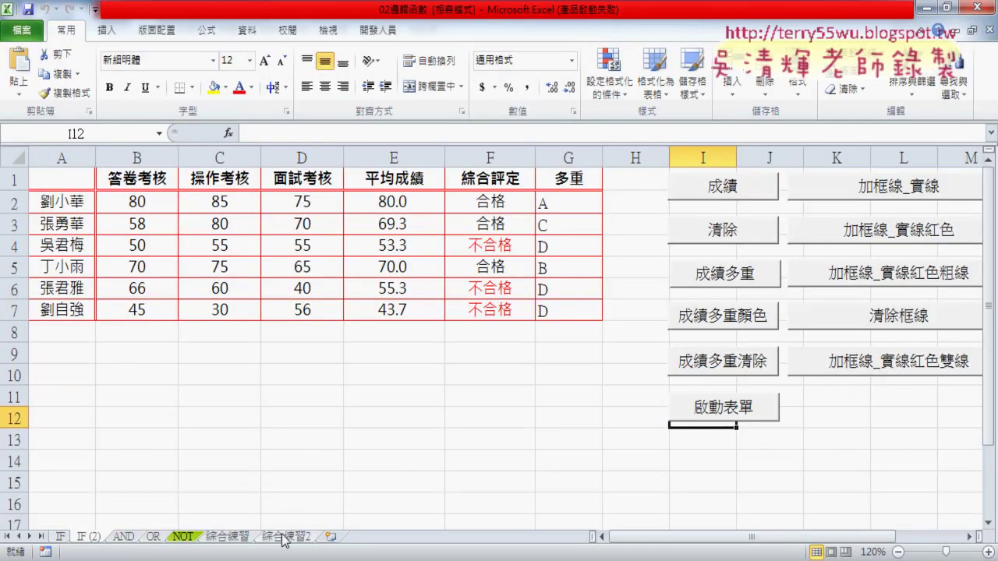
- Switch to the 綜合練習2 sheet with the 長青安養中心 allowance report
{"action": "left_click", "coordinate": [234, 537]}
{"action": "left_click", "coordinate": [271, 538]}
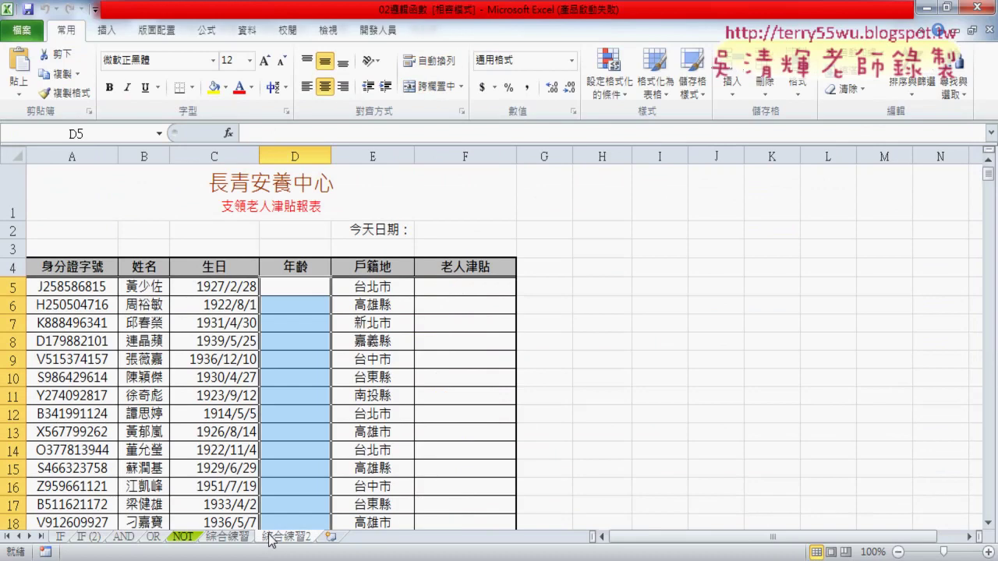